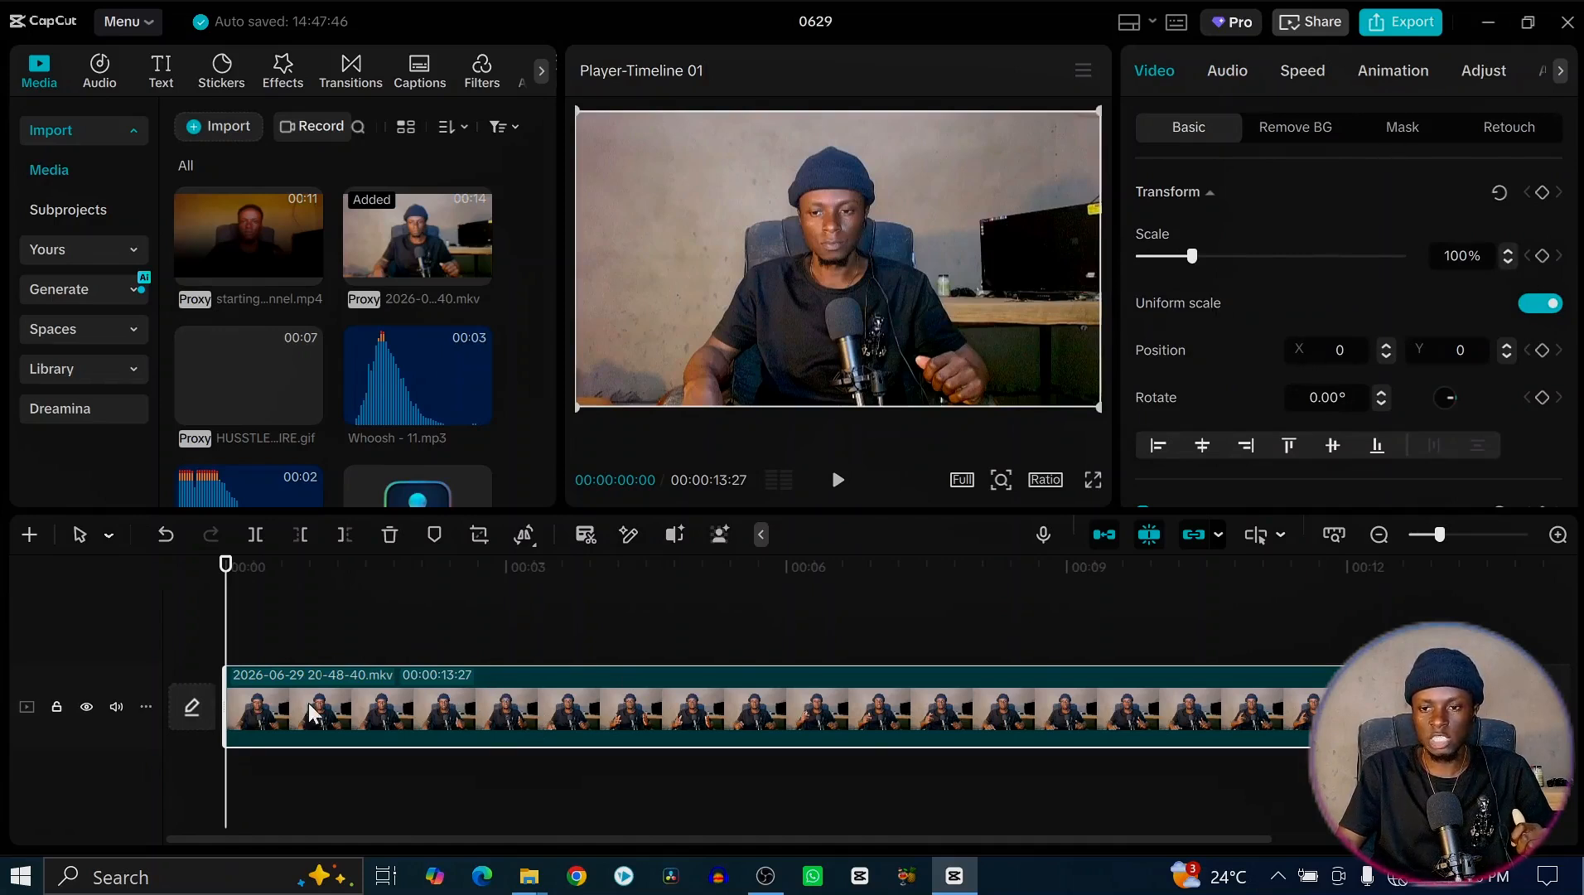
- Select the timeline clip and add Scale and Position keyframes to it at 00:00:00:04
{"action": "left_click", "coordinate": [324, 613]}
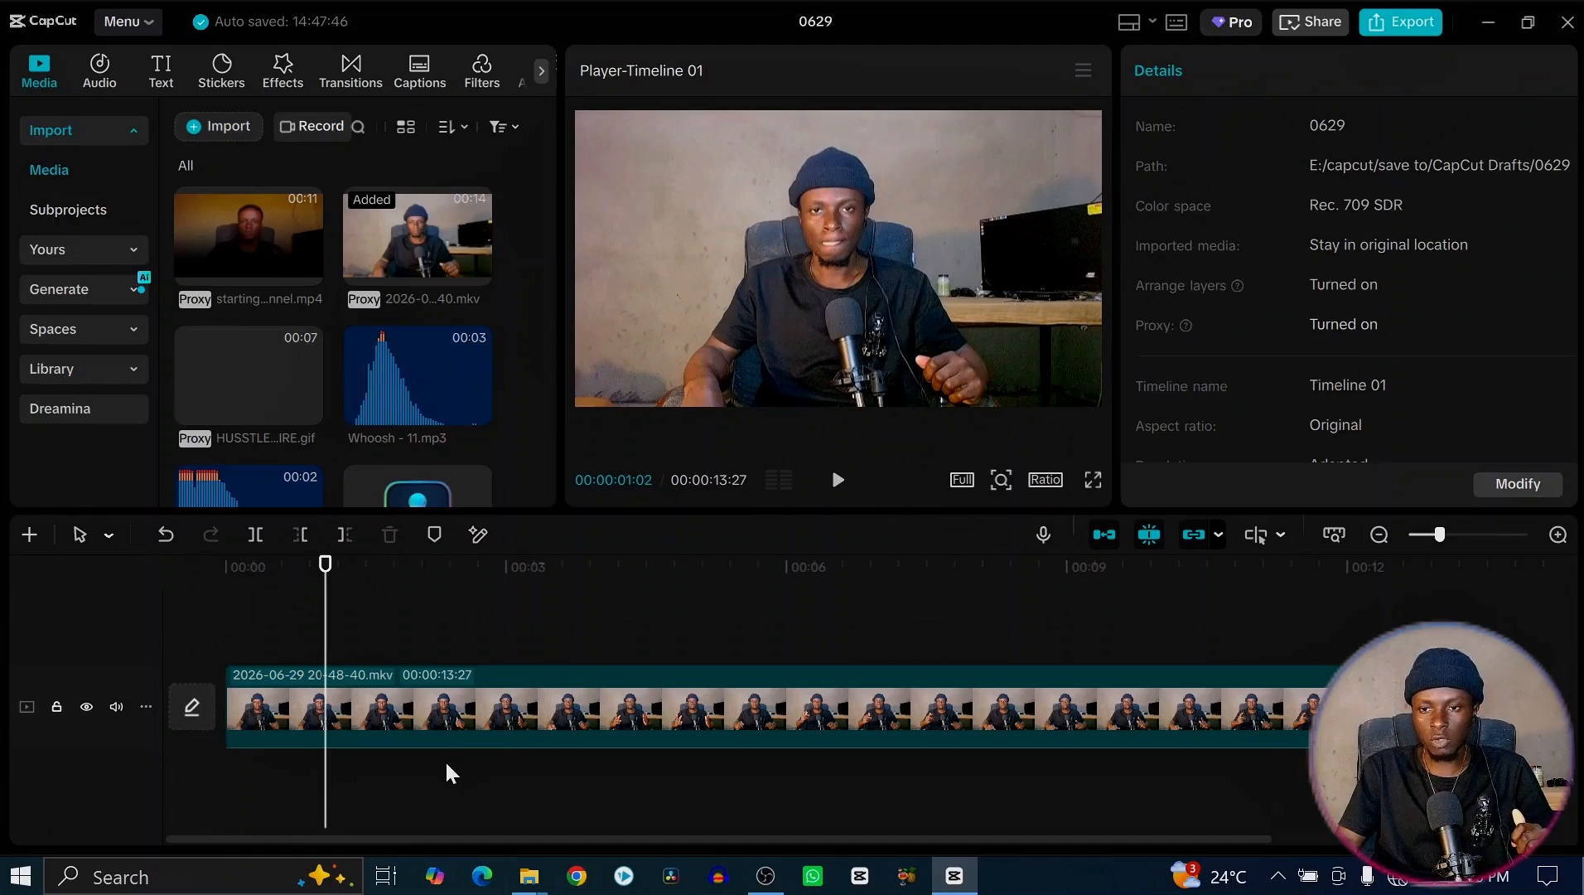
{"action": "left_click", "coordinate": [365, 722]}
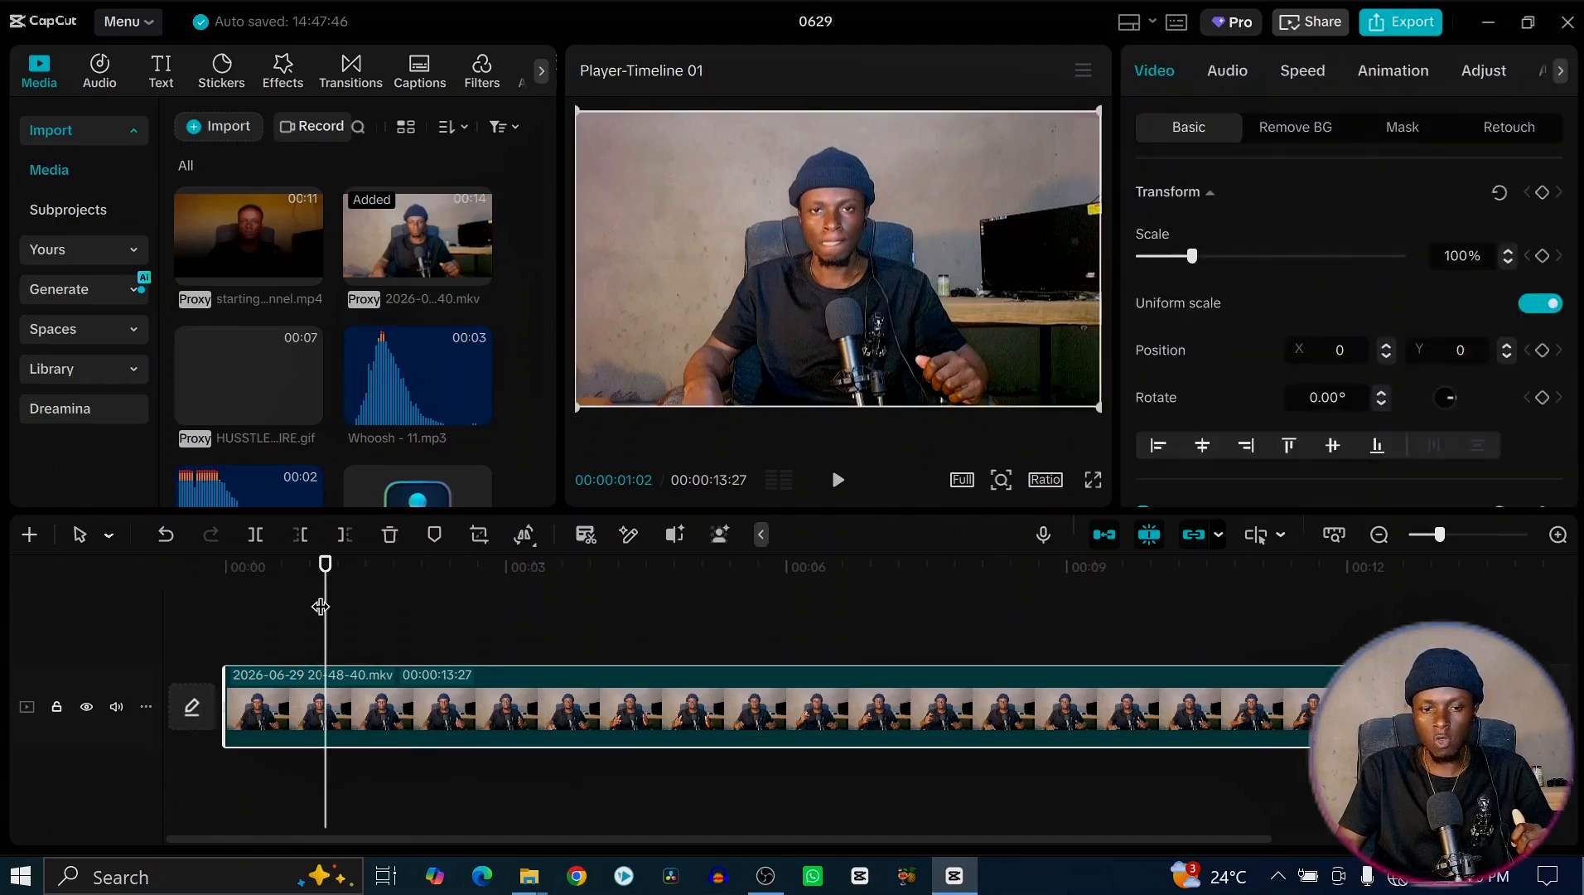
{"action": "left_click", "coordinate": [239, 619]}
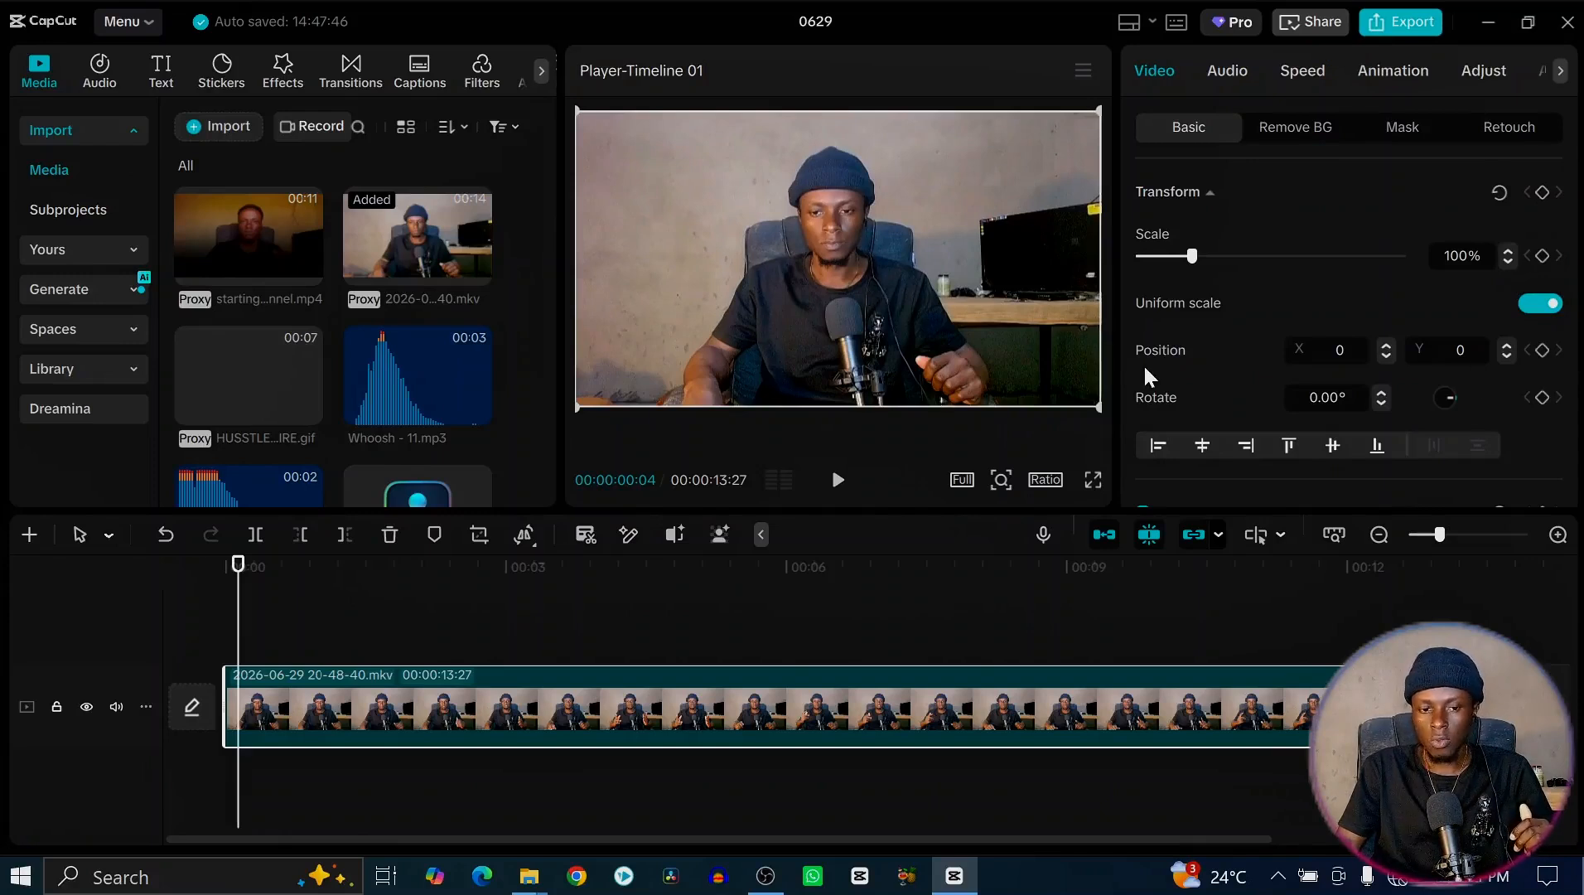
{"action": "left_click", "coordinate": [1543, 257]}
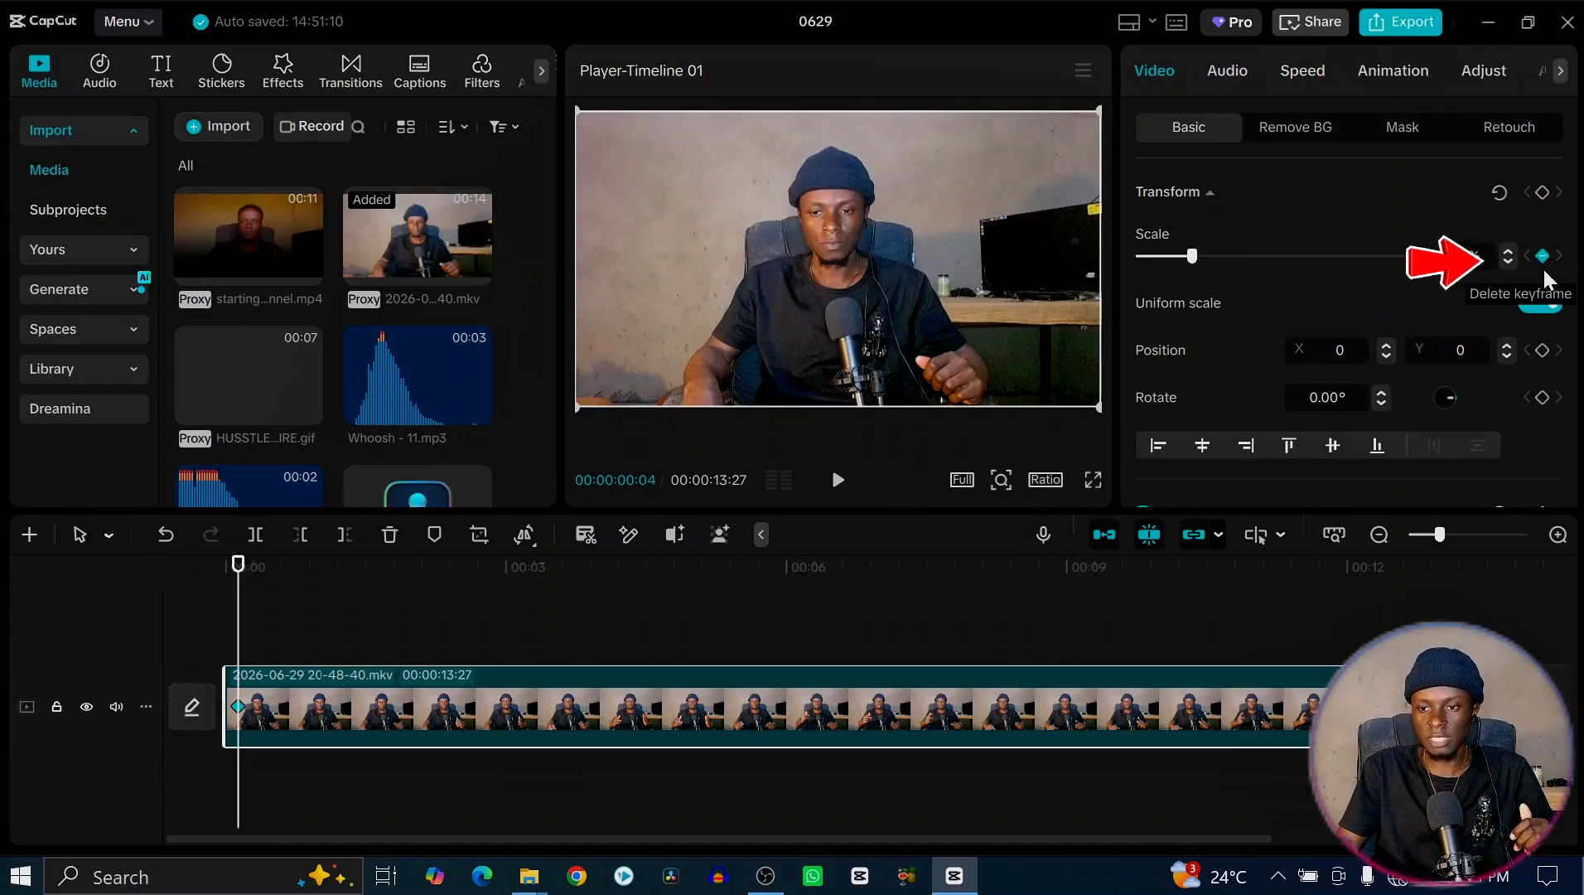
{"action": "left_click", "coordinate": [1542, 350]}
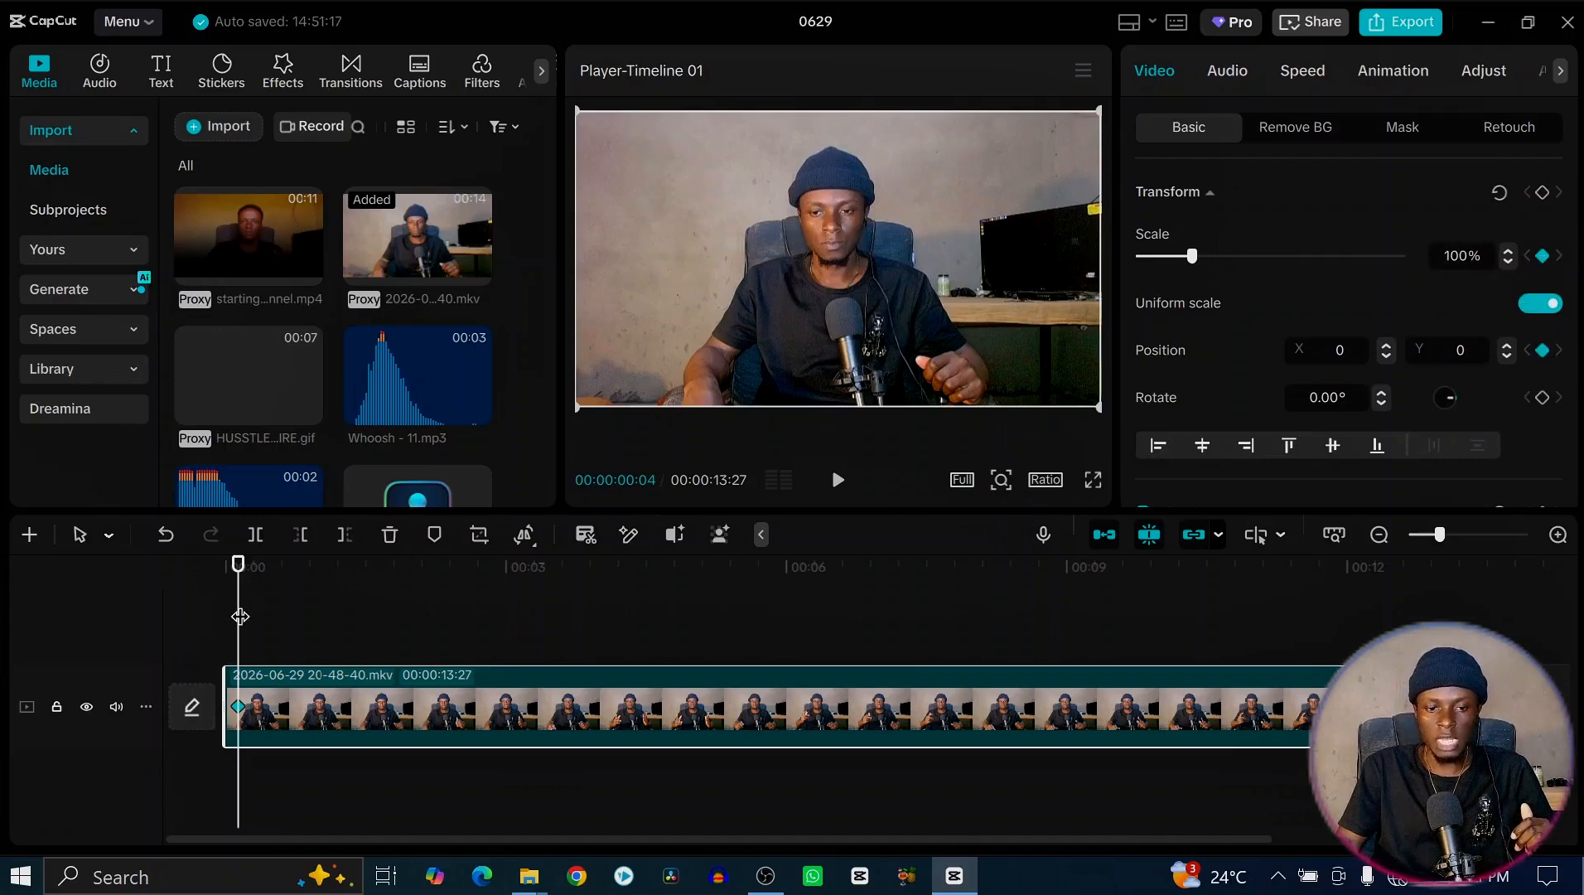
- At 00:00:00:23, scale the clip up to 117%, reposition the frame to about X 335, Y -187, and scrub through the move
{"action": "left_click_drag", "start_coordinate": [239, 617], "coordinate": [298, 629]}
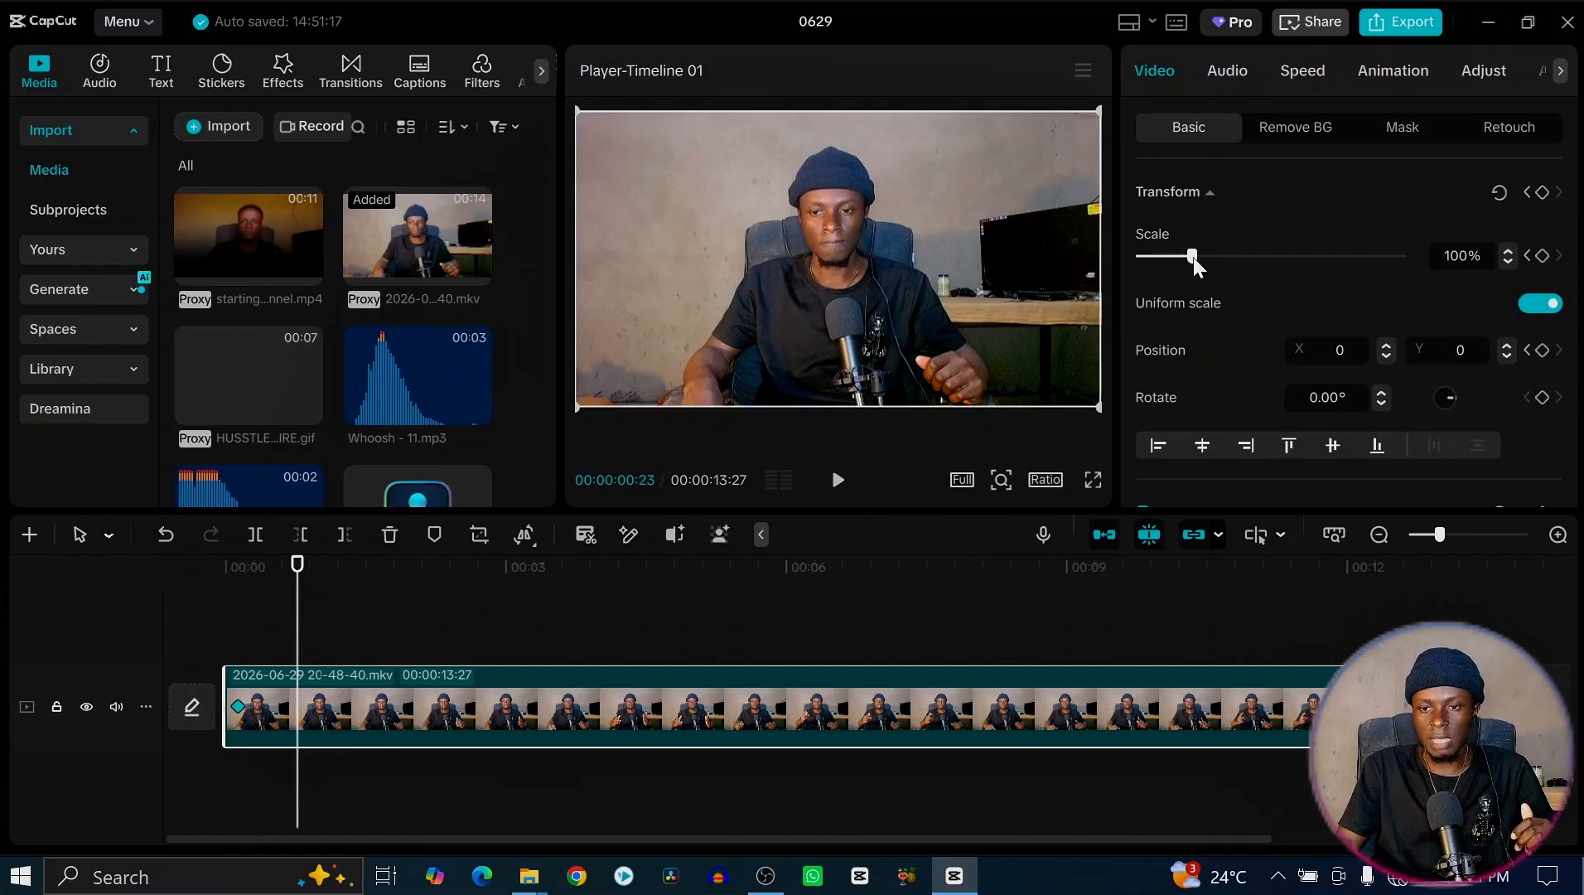
{"action": "left_click_drag", "start_coordinate": [1193, 258], "coordinate": [1200, 257]}
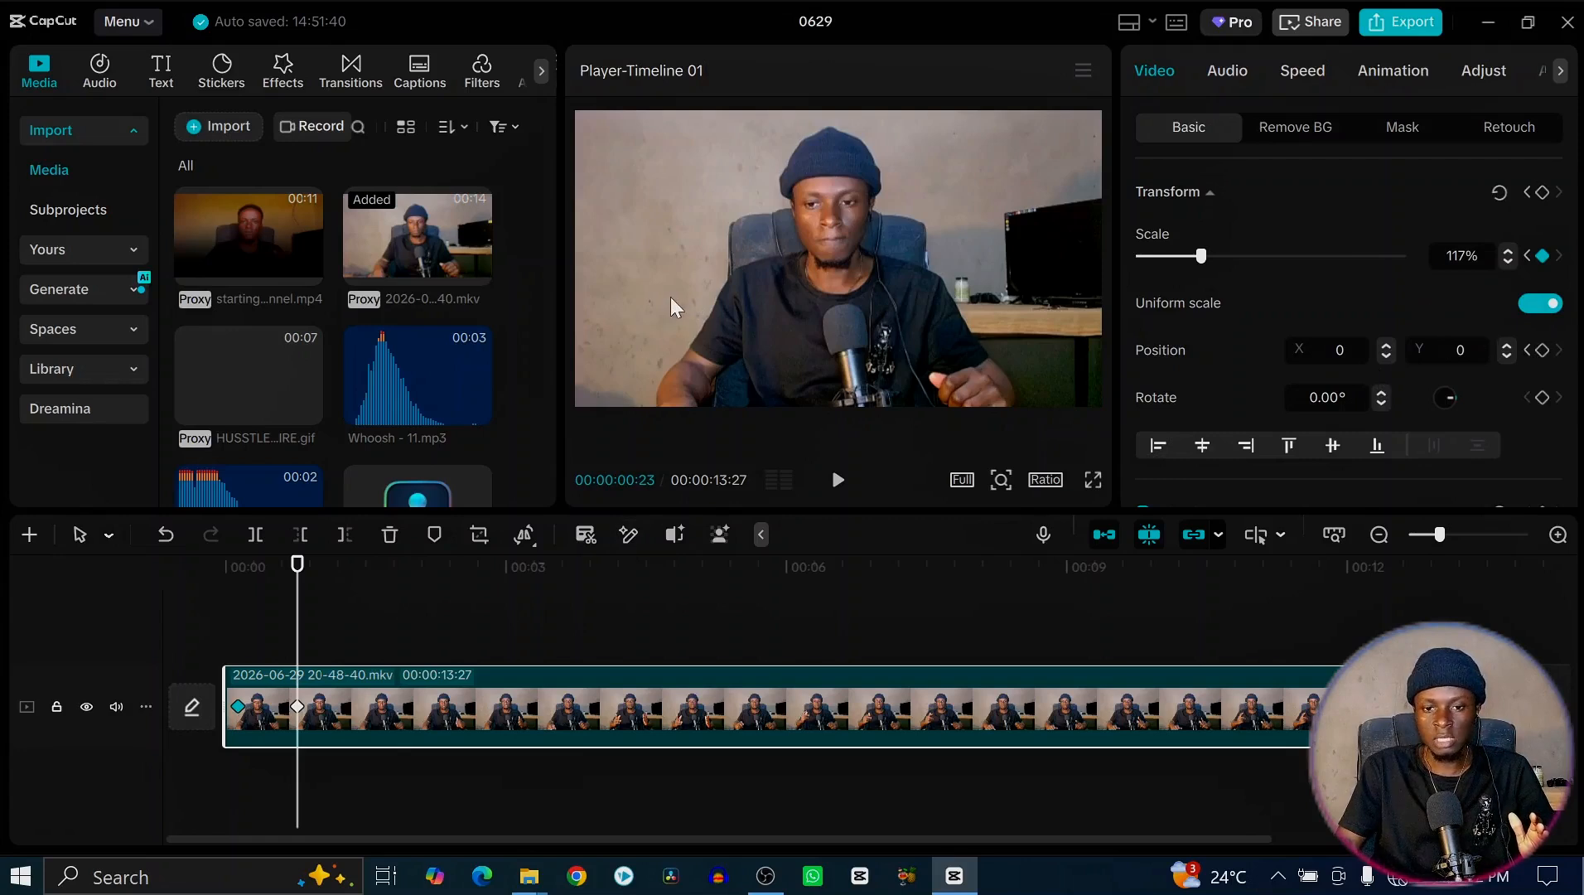
{"action": "left_click_drag", "start_coordinate": [699, 297], "coordinate": [718, 323]}
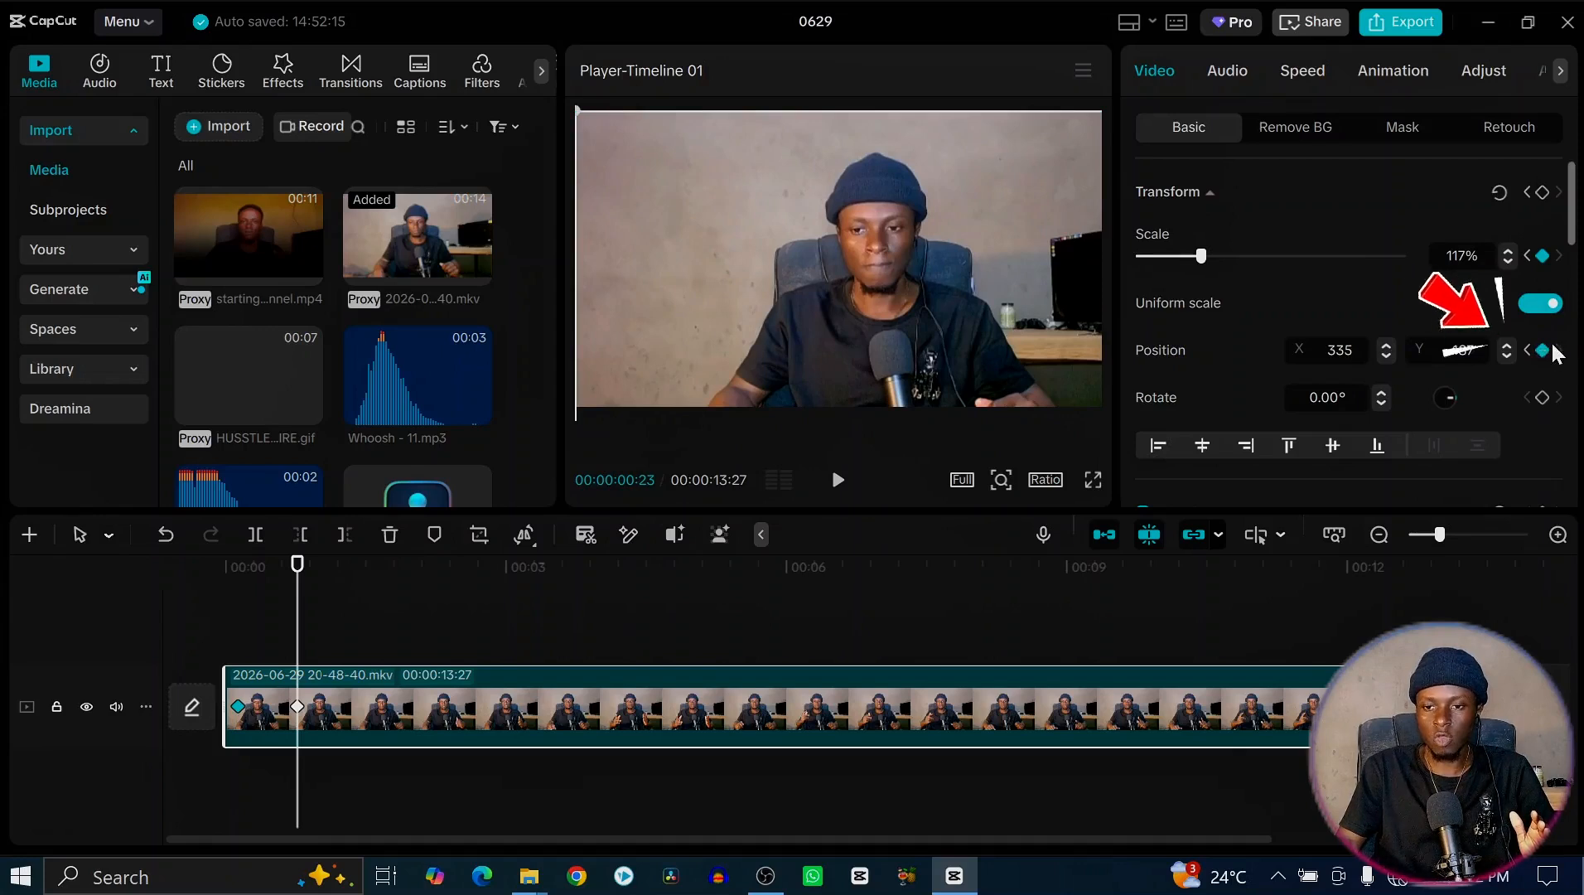
{"action": "left_click", "coordinate": [226, 616]}
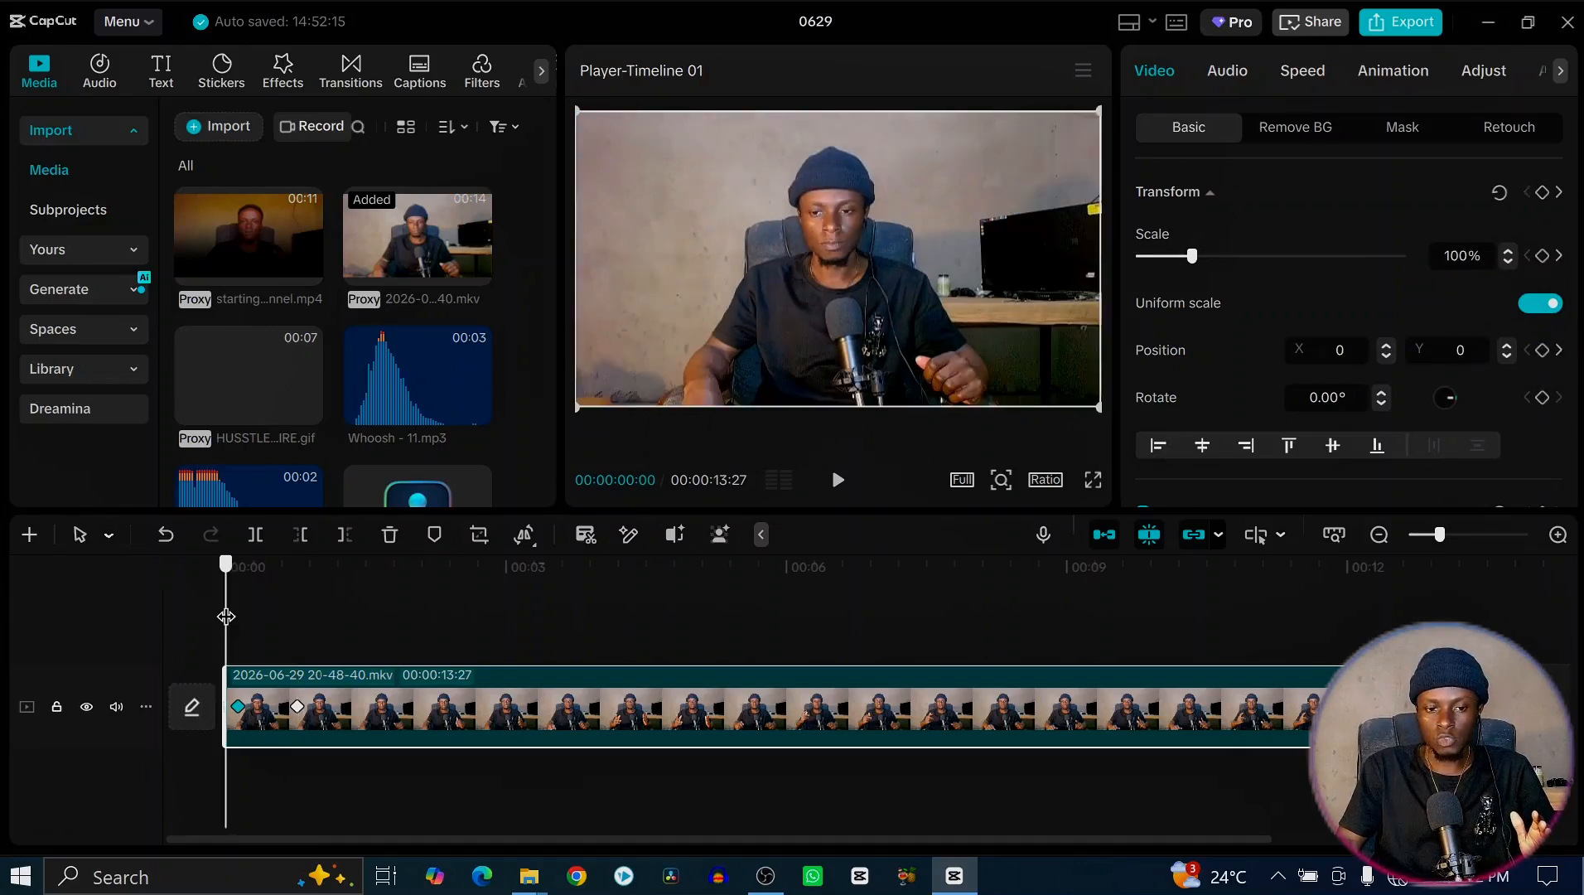
{"action": "left_click_drag", "start_coordinate": [233, 617], "coordinate": [299, 612]}
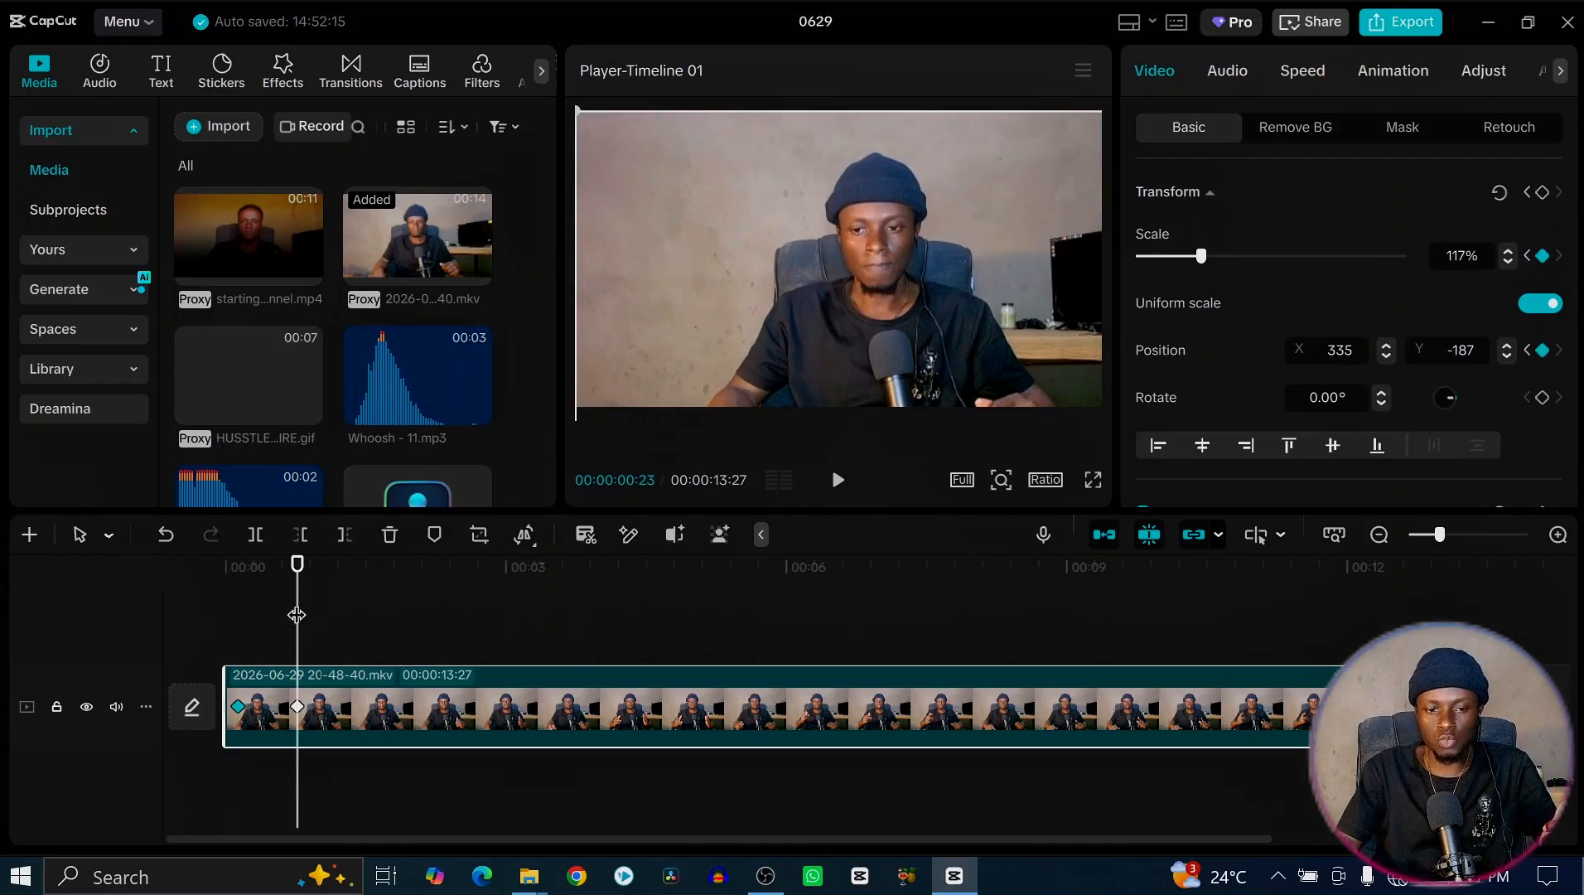
- Try shifting the frame to about X -335, Y -187 at 00:00:01:17
{"action": "left_click_drag", "start_coordinate": [296, 615], "coordinate": [372, 619]}
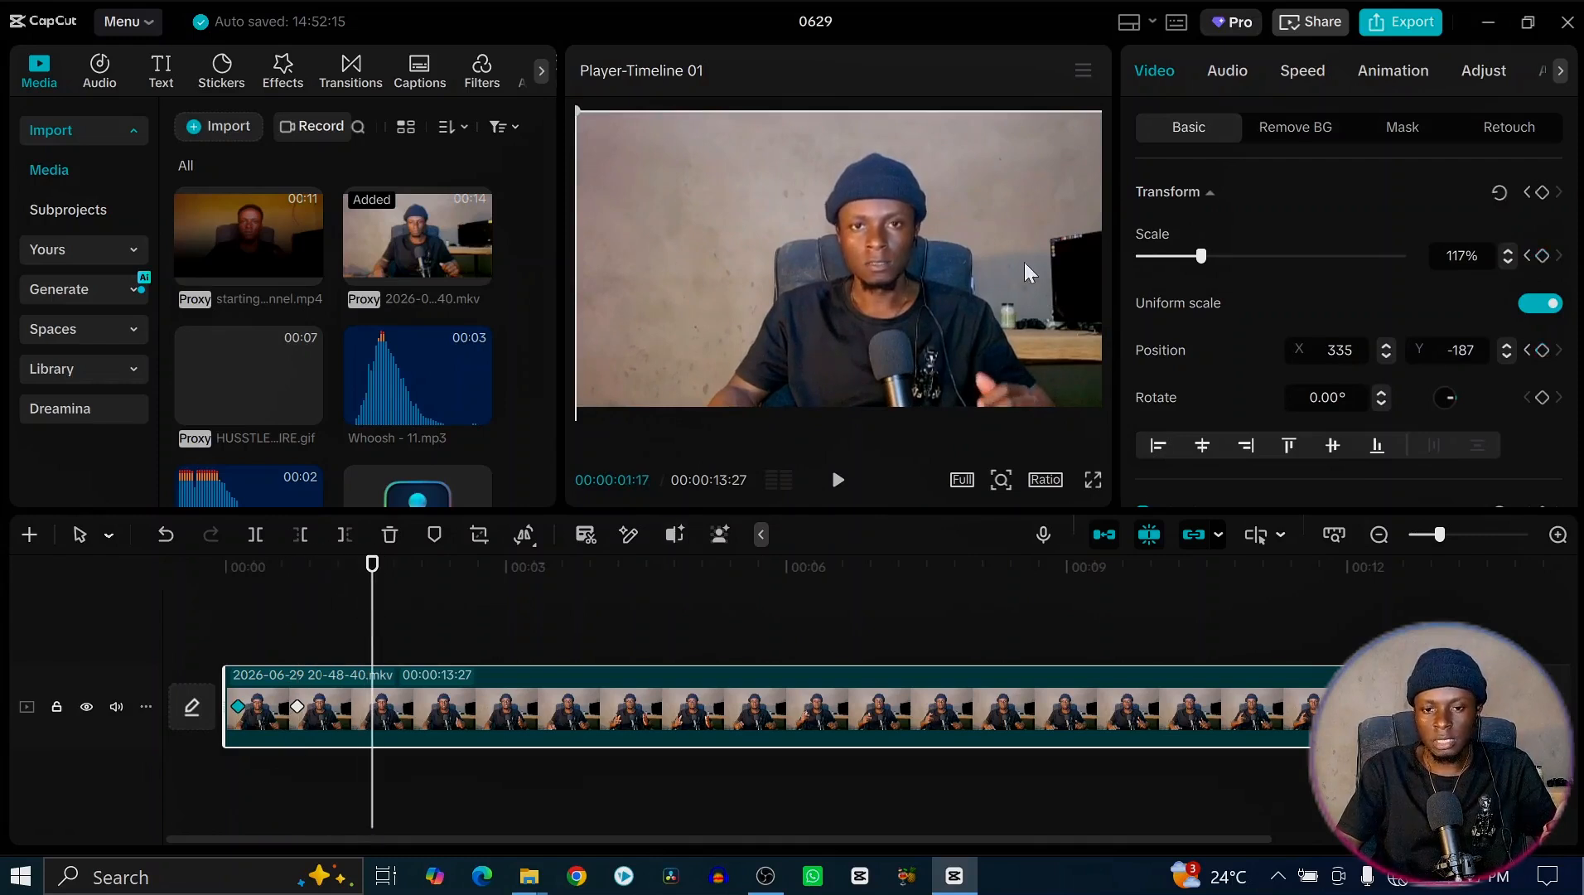
{"action": "left_click_drag", "start_coordinate": [1024, 266], "coordinate": [930, 263]}
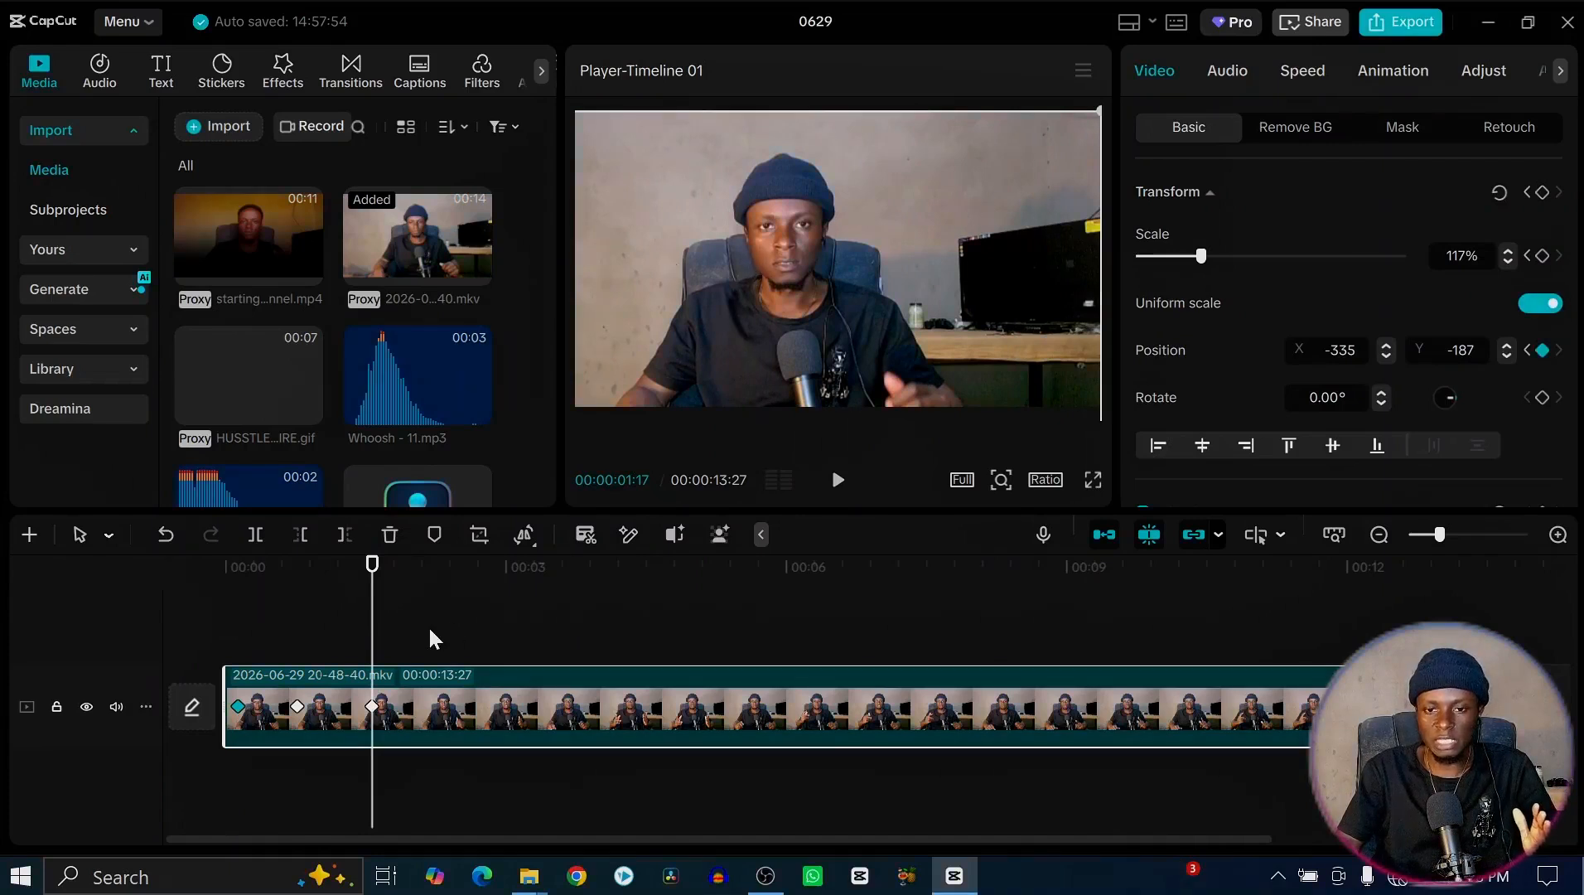
{"action": "left_click_drag", "start_coordinate": [371, 616], "coordinate": [369, 650]}
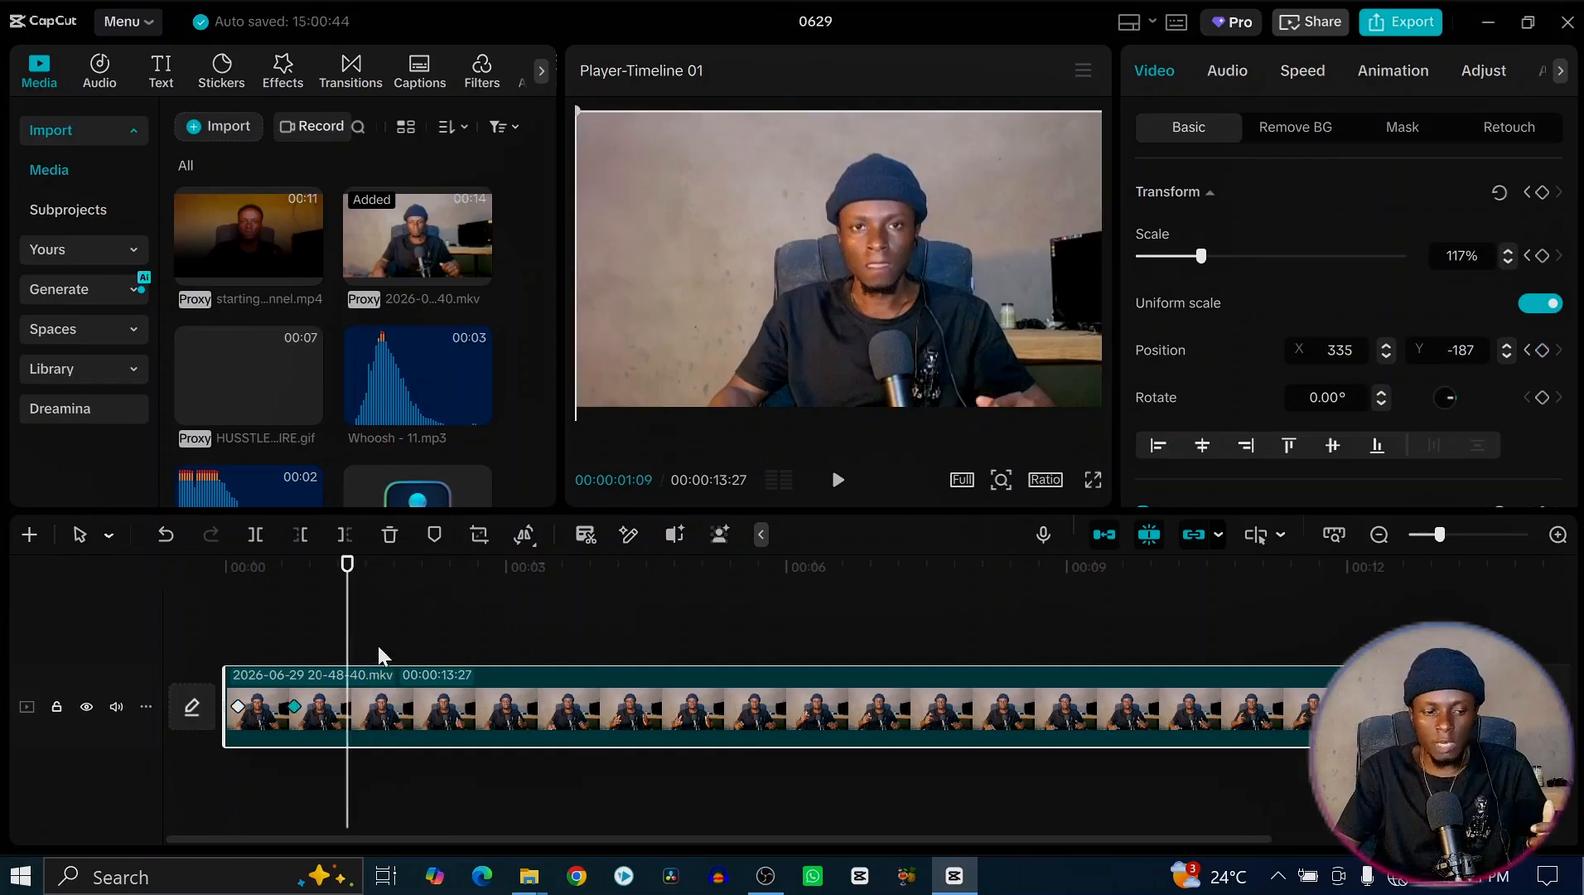
- Copy the clip's second keyframe and paste it at 00:00:01:10 to hold the zoomed framing
{"action": "mouse_move", "coordinate": [347, 640]}
{"action": "left_mouse_down"}
{"action": "mouse_move", "coordinate": [328, 624]}
{"action": "mouse_move", "coordinate": [351, 630]}
{"action": "left_mouse_up"}
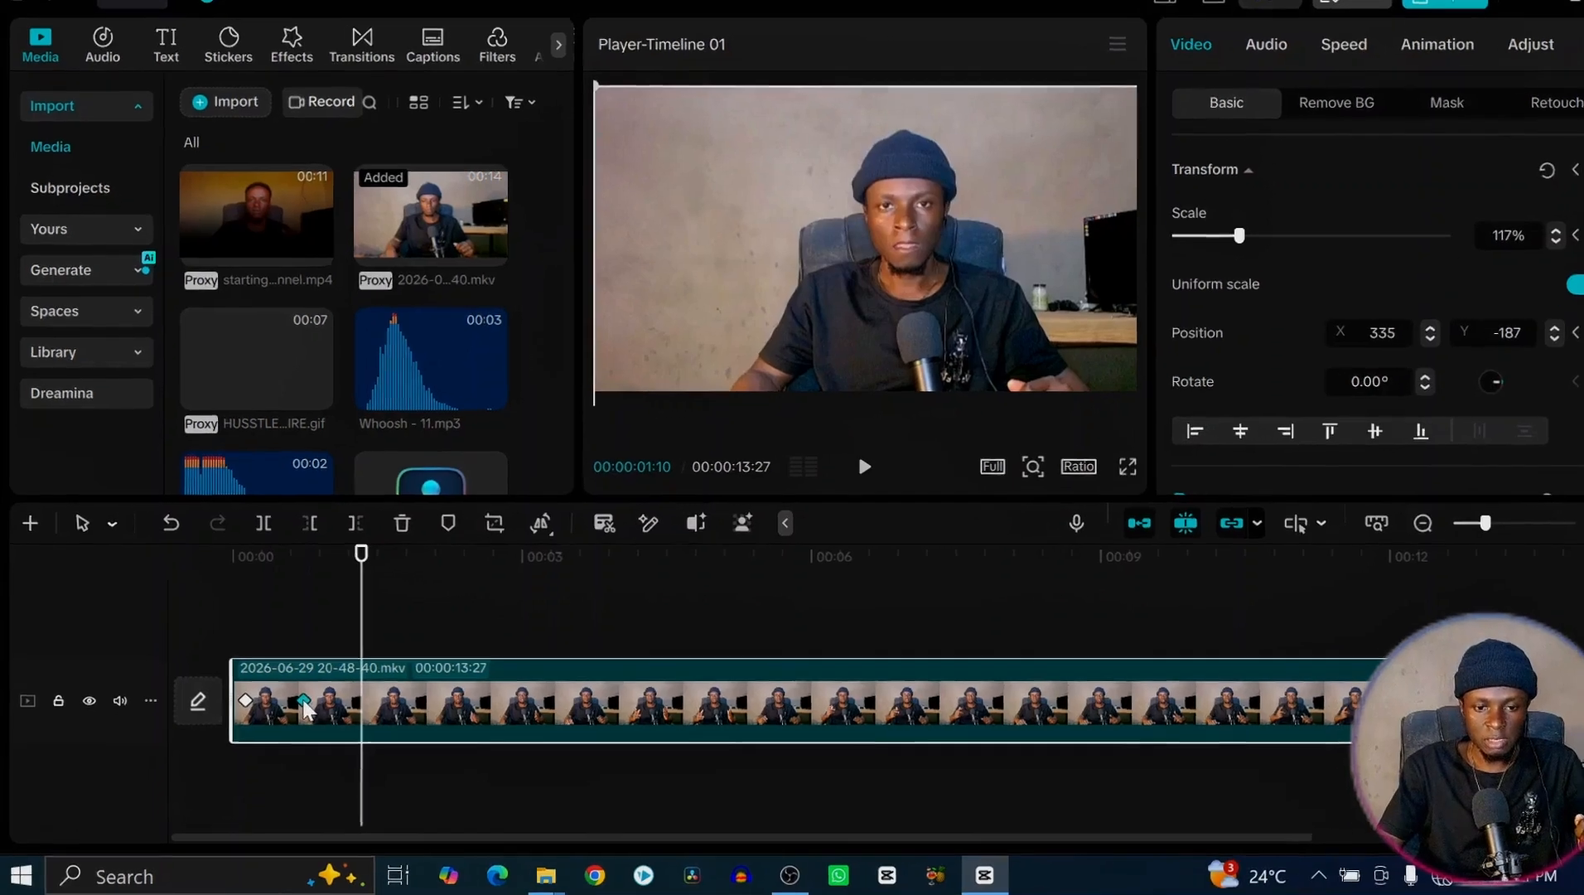
{"action": "left_click", "coordinate": [295, 705]}
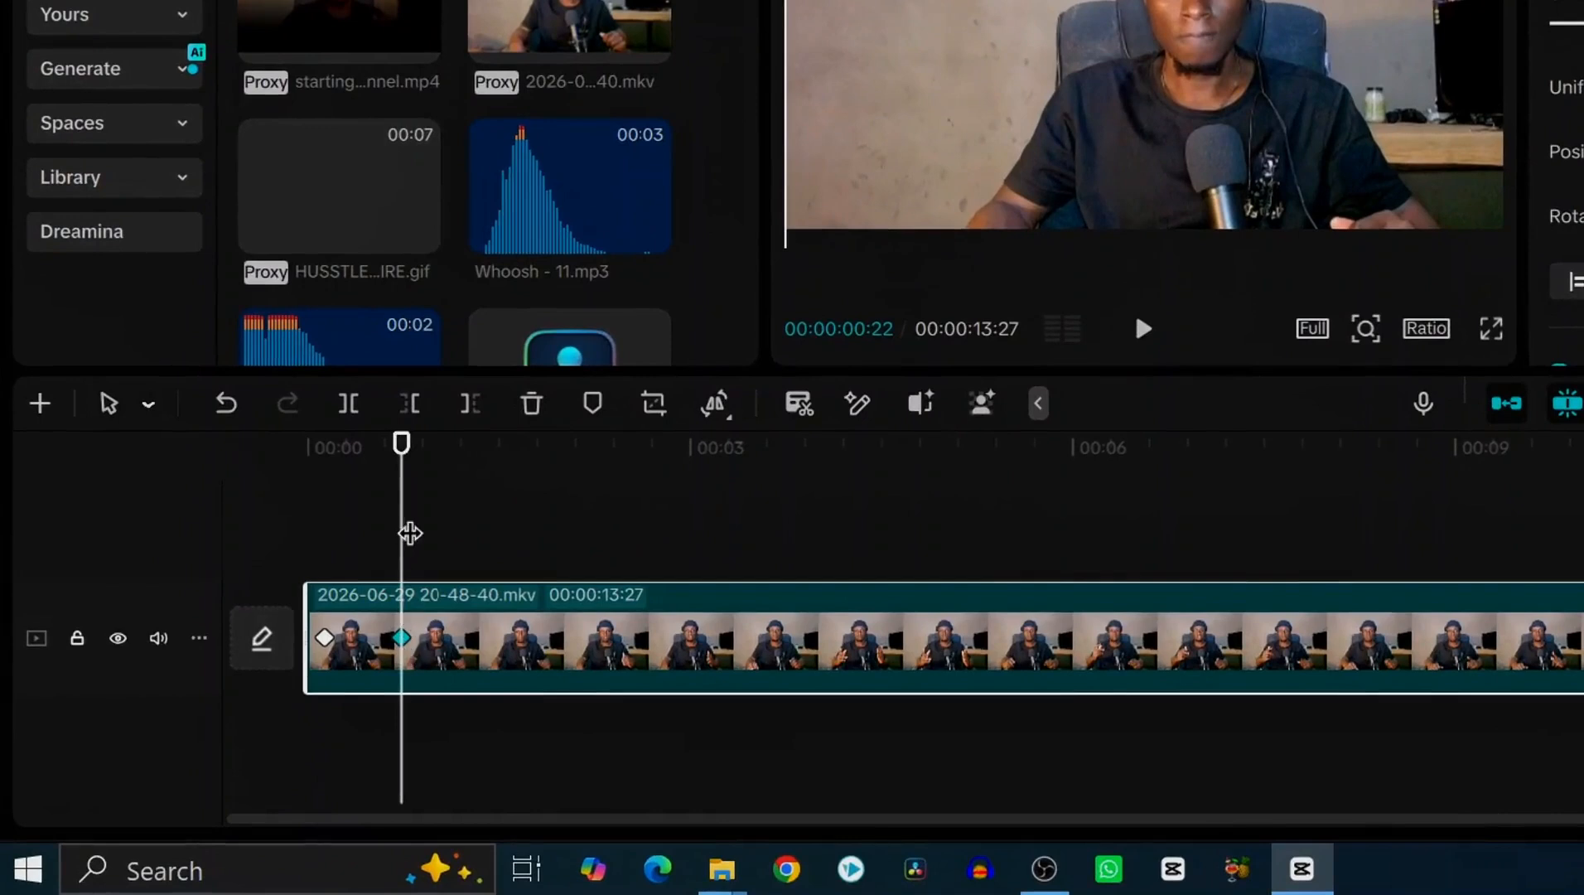
{"action": "left_click_drag", "start_coordinate": [422, 531], "coordinate": [432, 534]}
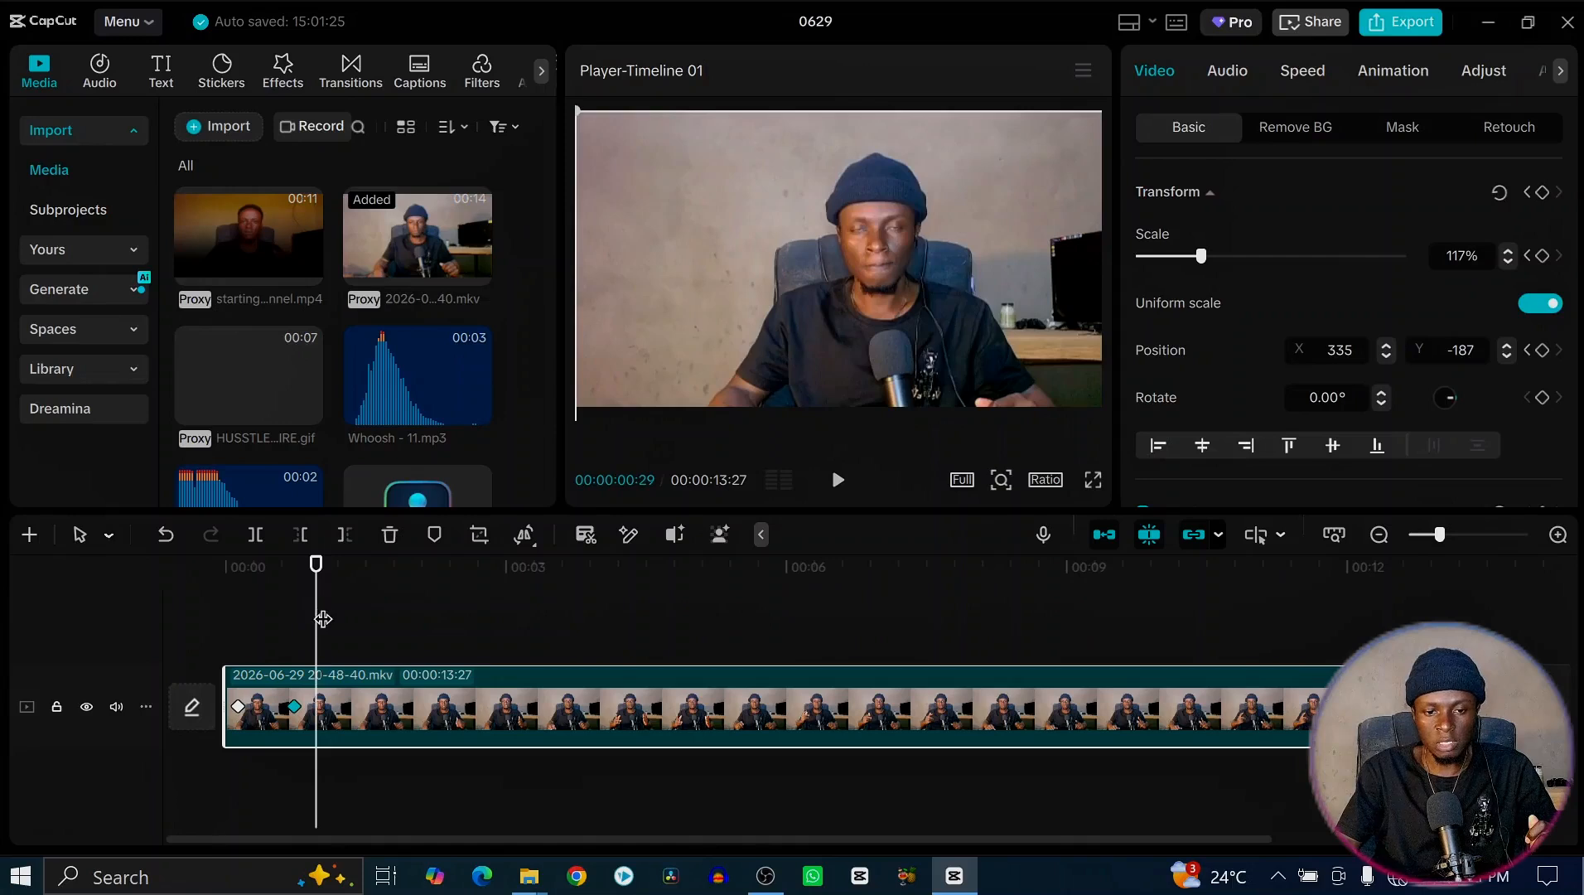
{"action": "left_click_drag", "start_coordinate": [436, 521], "coordinate": [468, 525]}
{"action": "left_click_drag", "start_coordinate": [343, 623], "coordinate": [351, 623]}
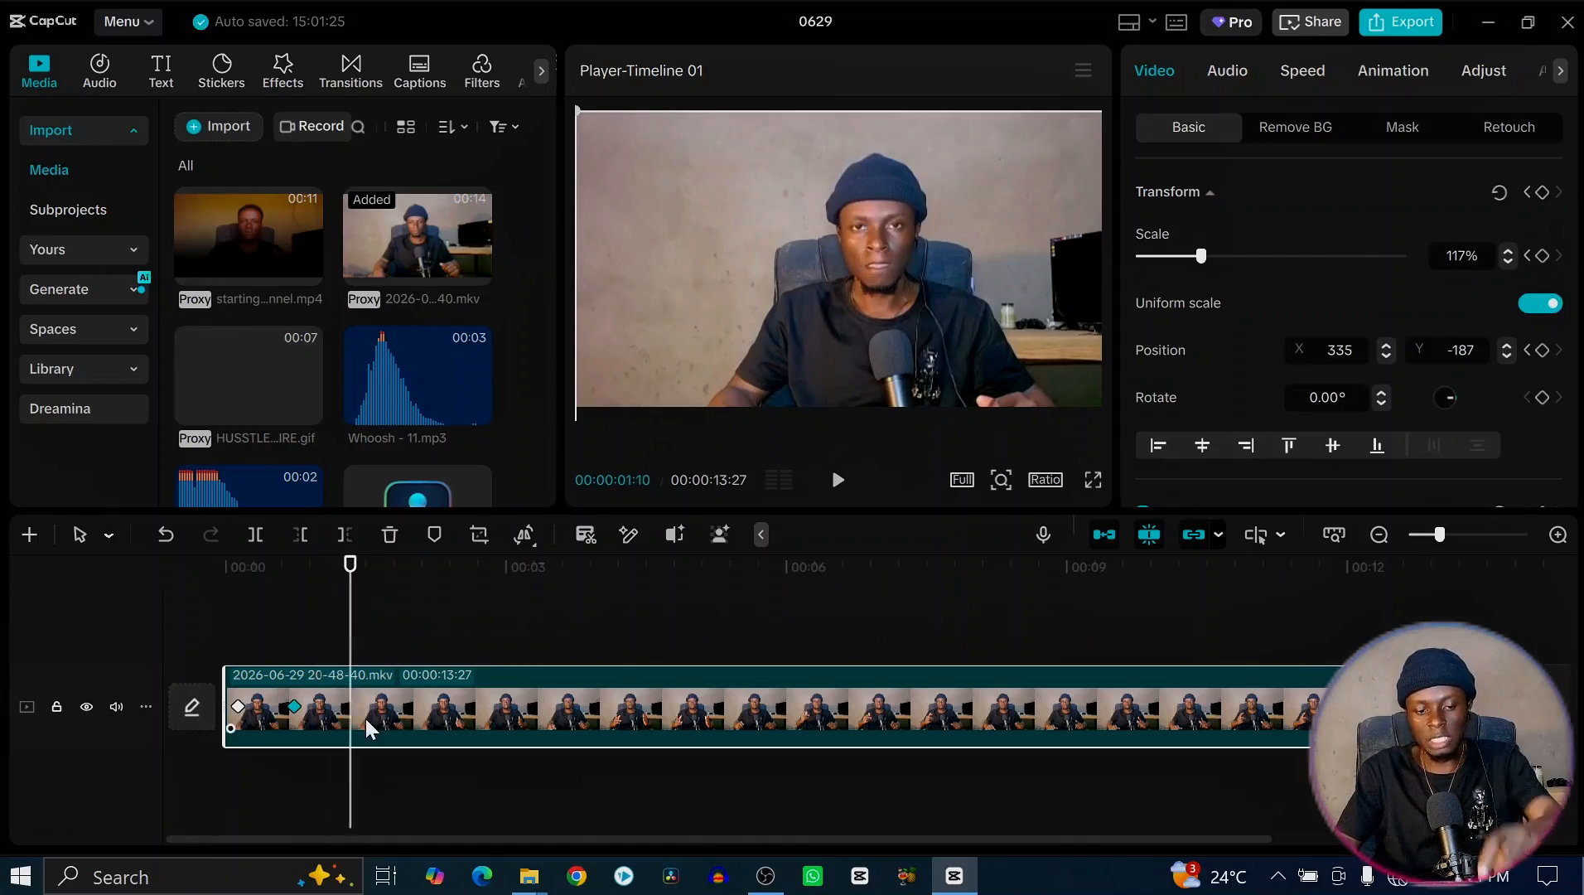
{"action": "key", "text": "ctrl+v"}
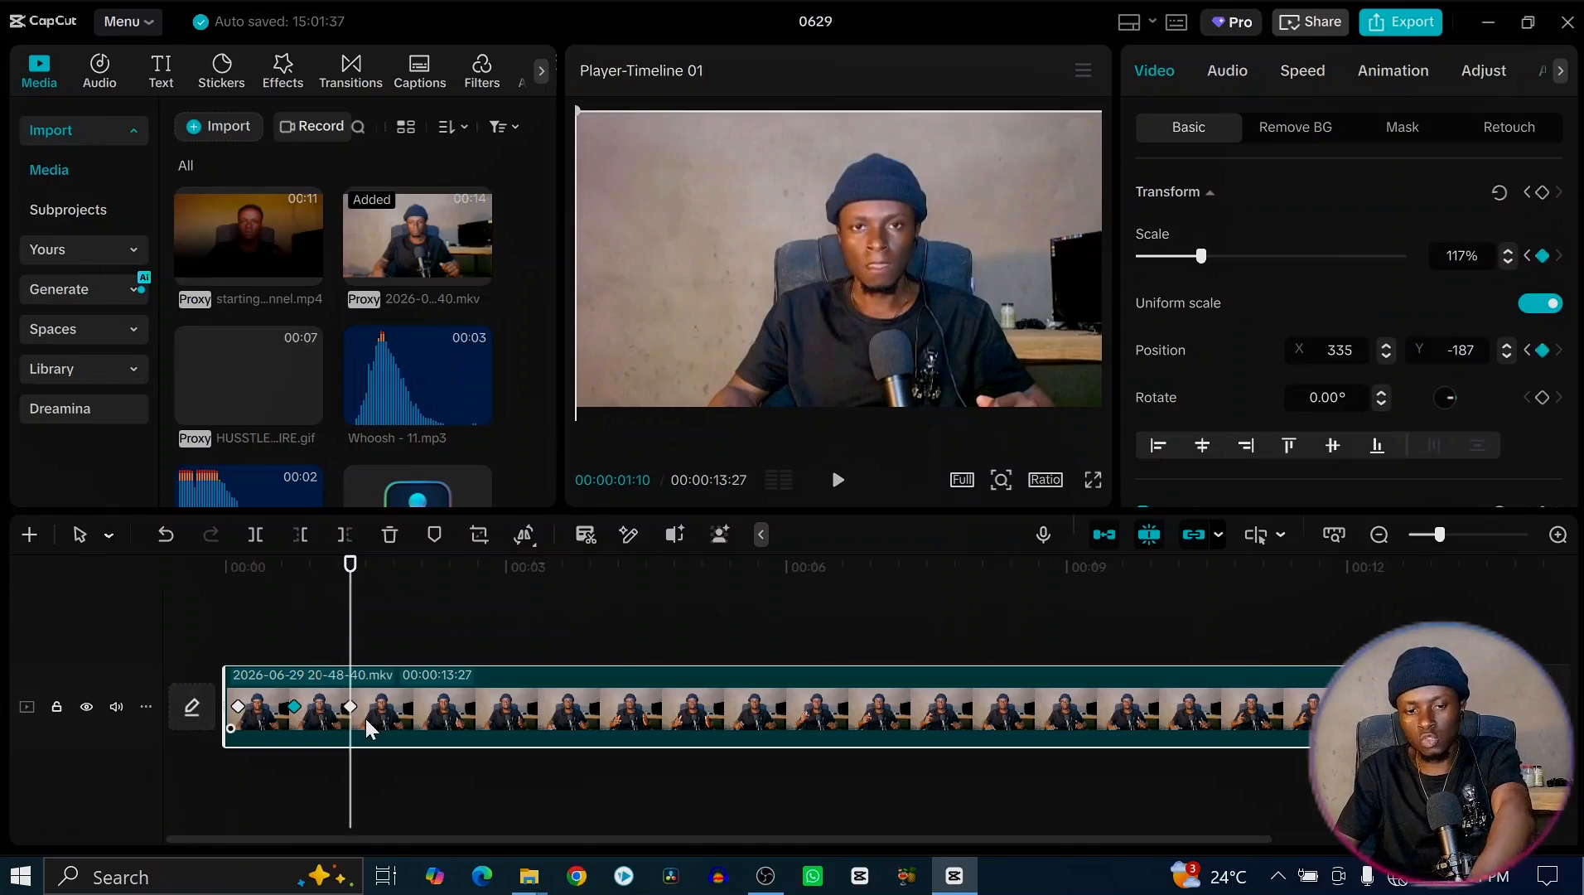
- At 00:00:01:26, shift the frame sideways to about X -335, Y -187 and scrub between the last two keyframes
{"action": "key", "text": "shift+Right"}
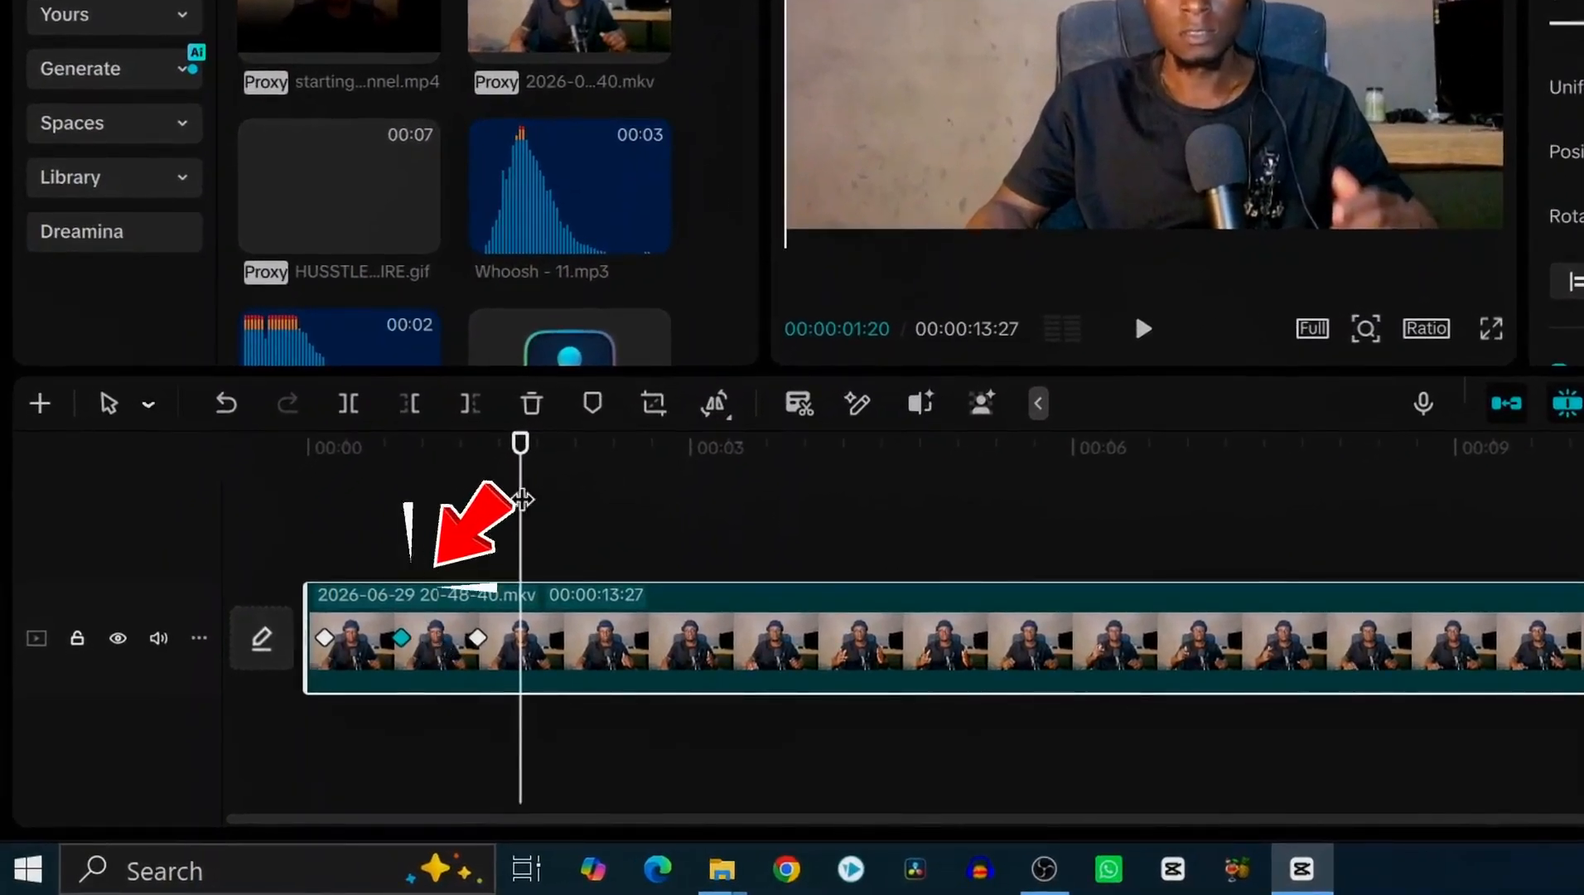
{"action": "mouse_move", "coordinate": [515, 500]}
{"action": "left_mouse_down"}
{"action": "mouse_move", "coordinate": [401, 510]}
{"action": "mouse_move", "coordinate": [477, 511]}
{"action": "left_mouse_up"}
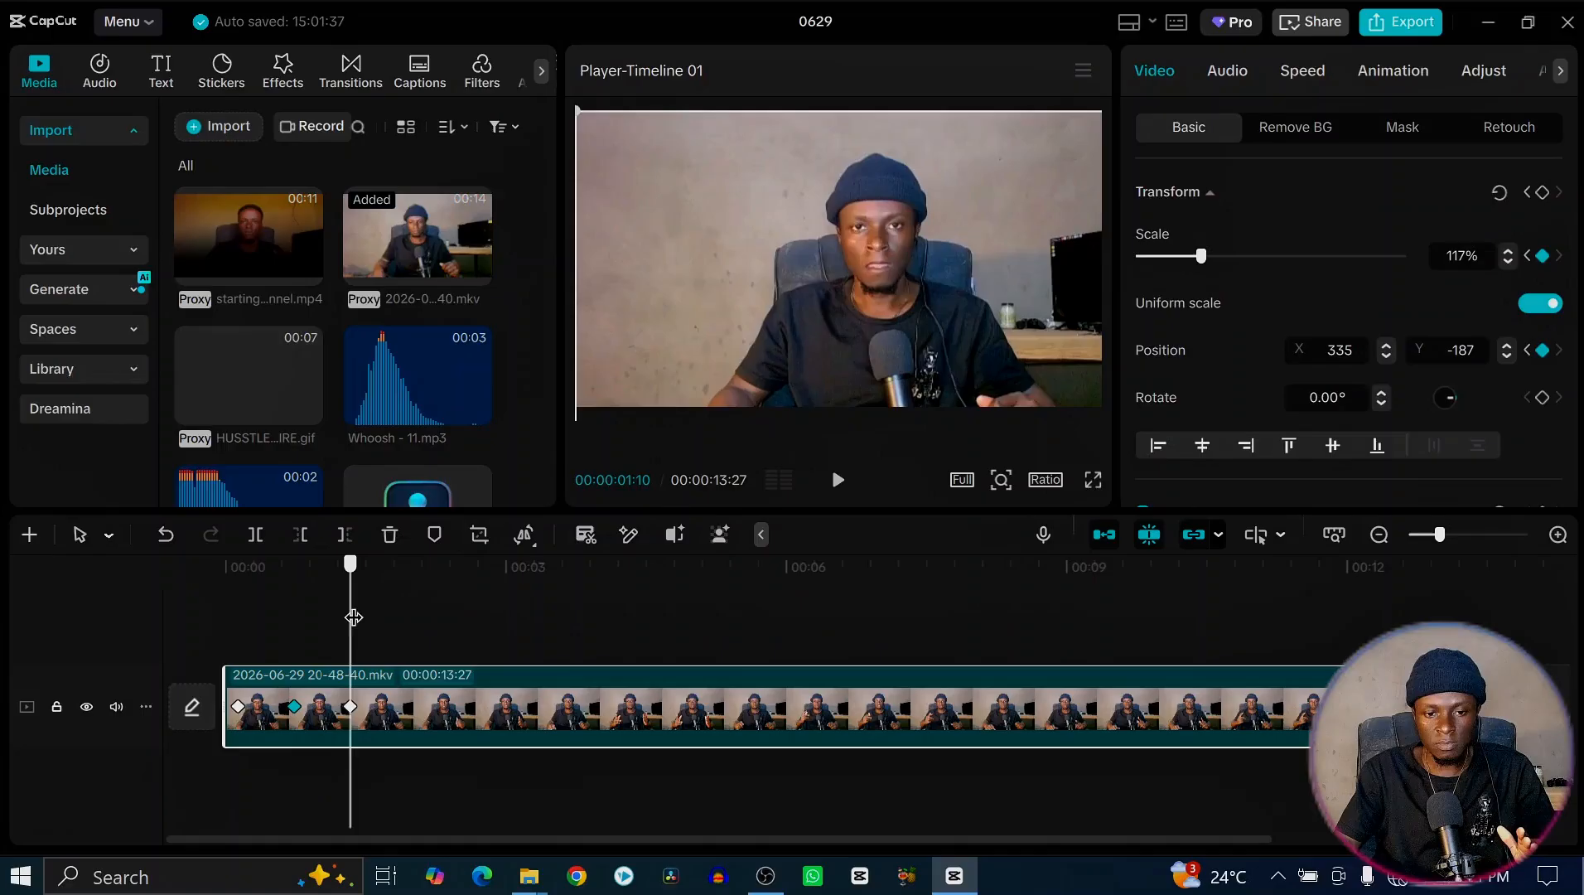
{"action": "left_click_drag", "start_coordinate": [478, 516], "coordinate": [490, 517]}
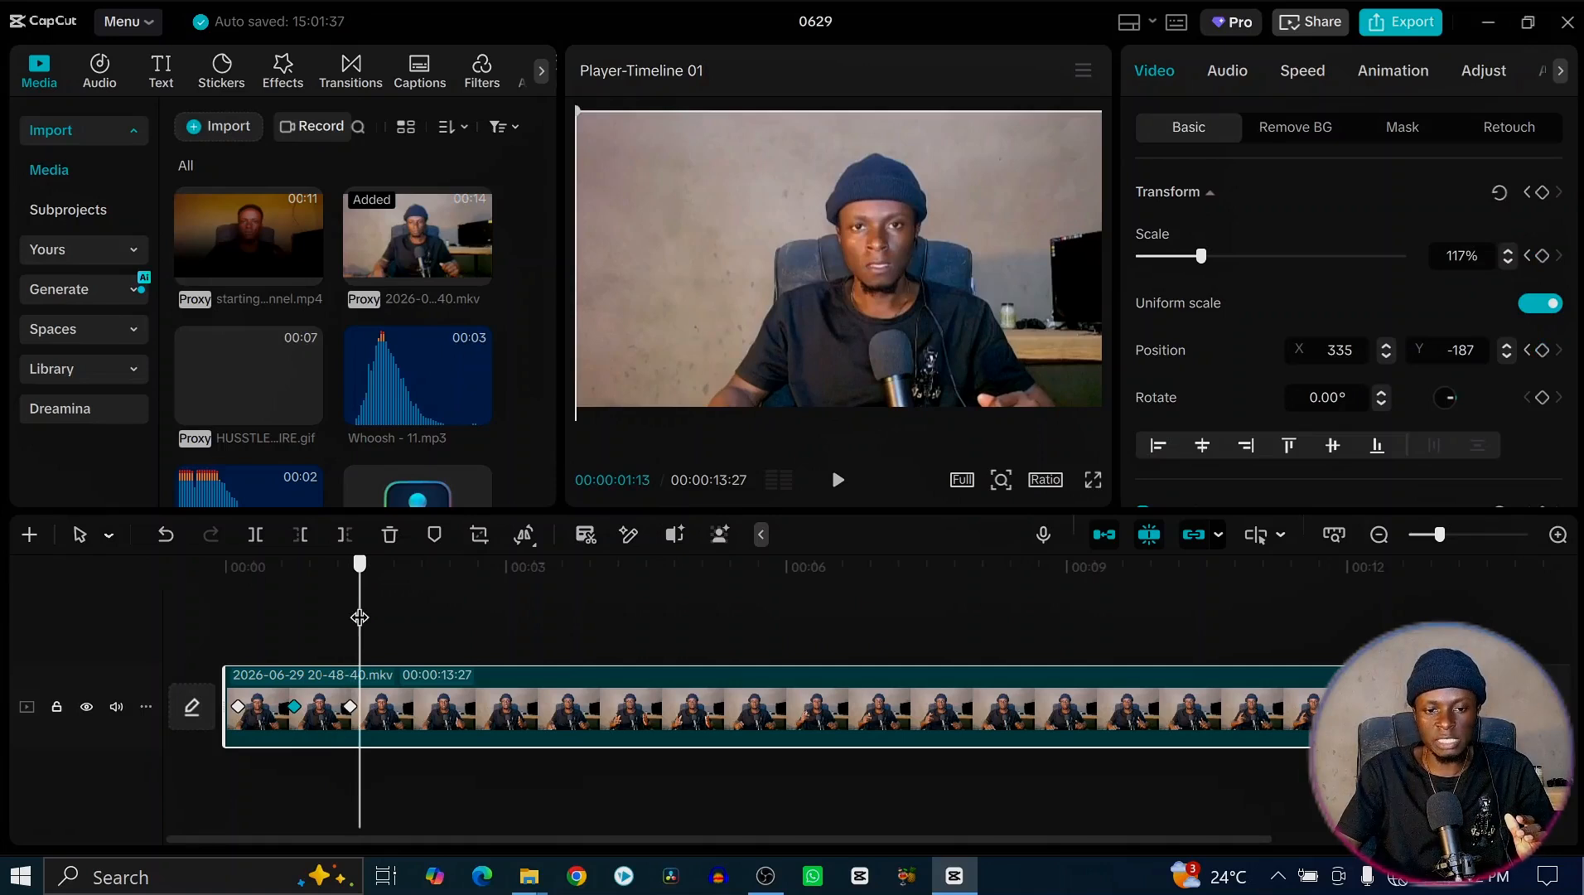
{"action": "left_click_drag", "start_coordinate": [365, 618], "coordinate": [400, 622]}
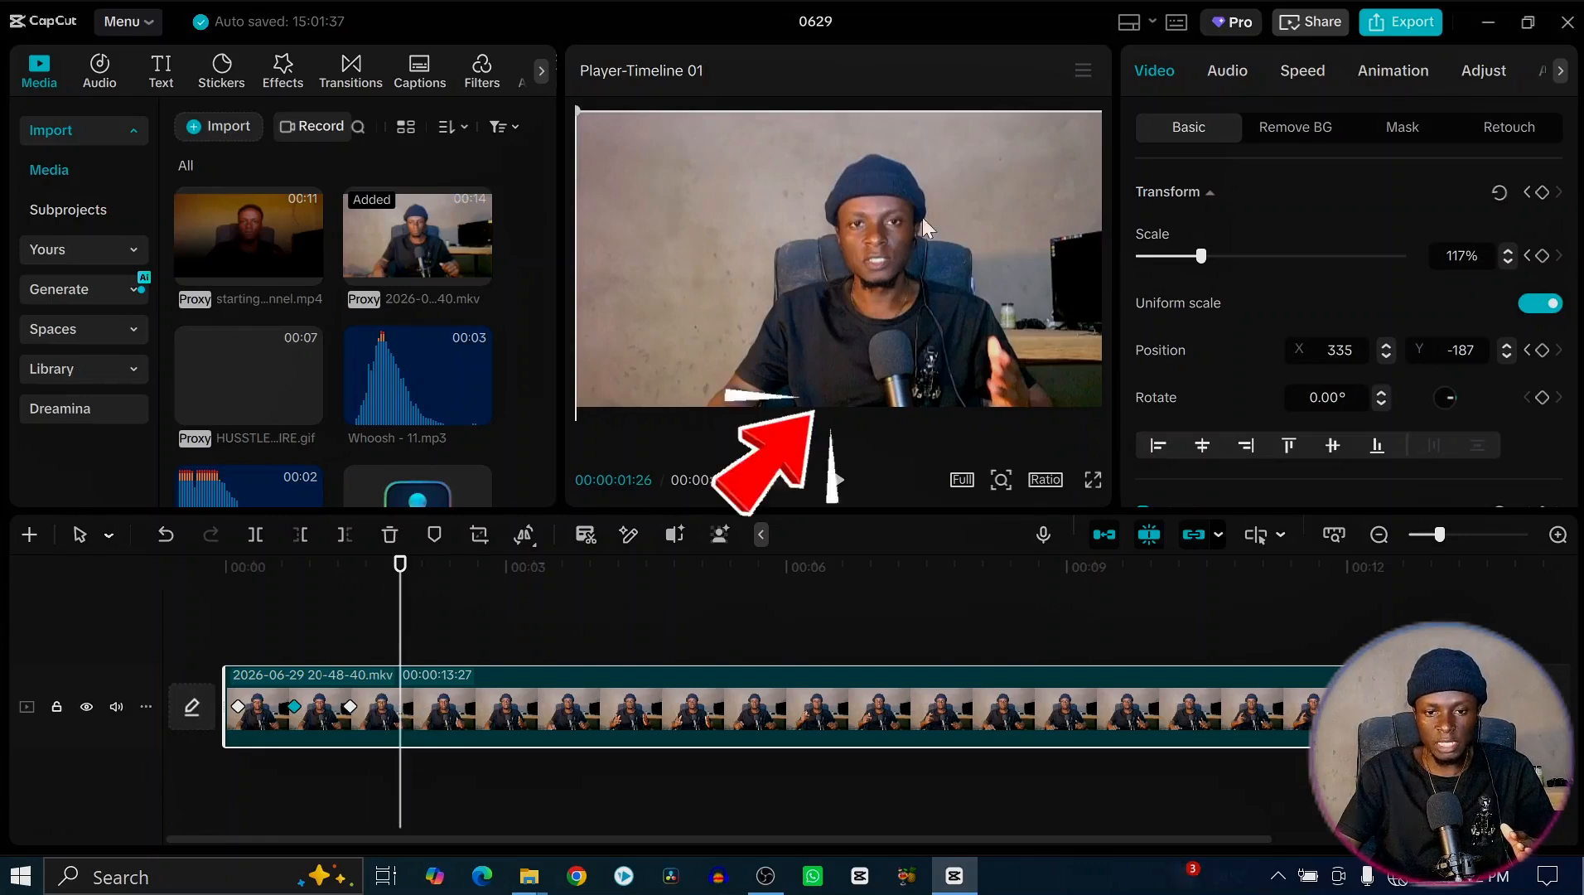
{"action": "left_click_drag", "start_coordinate": [1001, 293], "coordinate": [905, 297]}
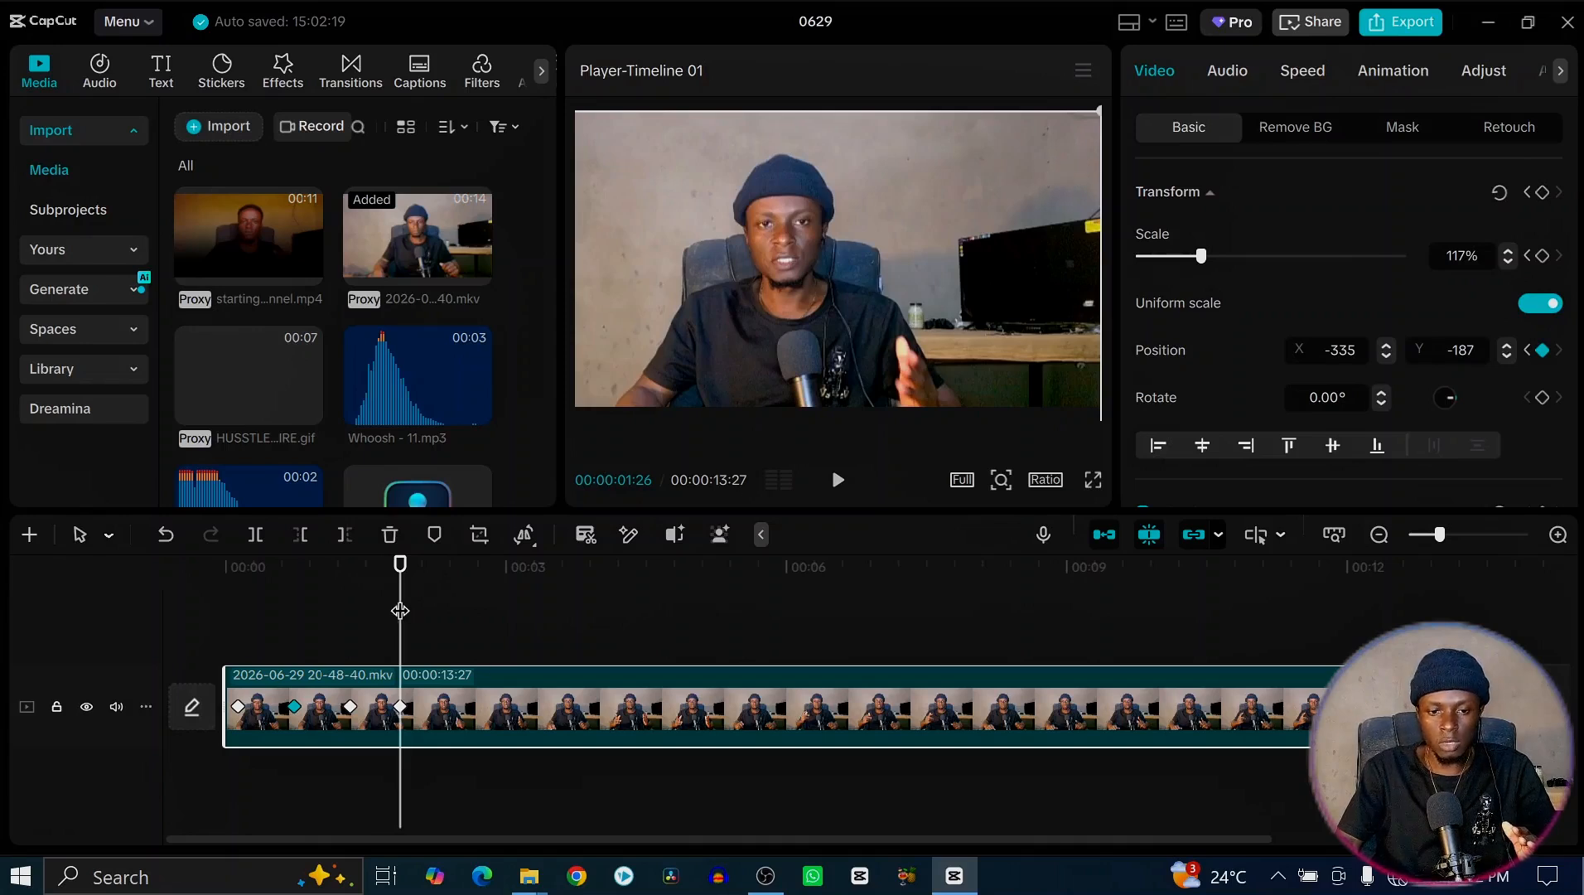
{"action": "left_click_drag", "start_coordinate": [397, 611], "coordinate": [350, 631]}
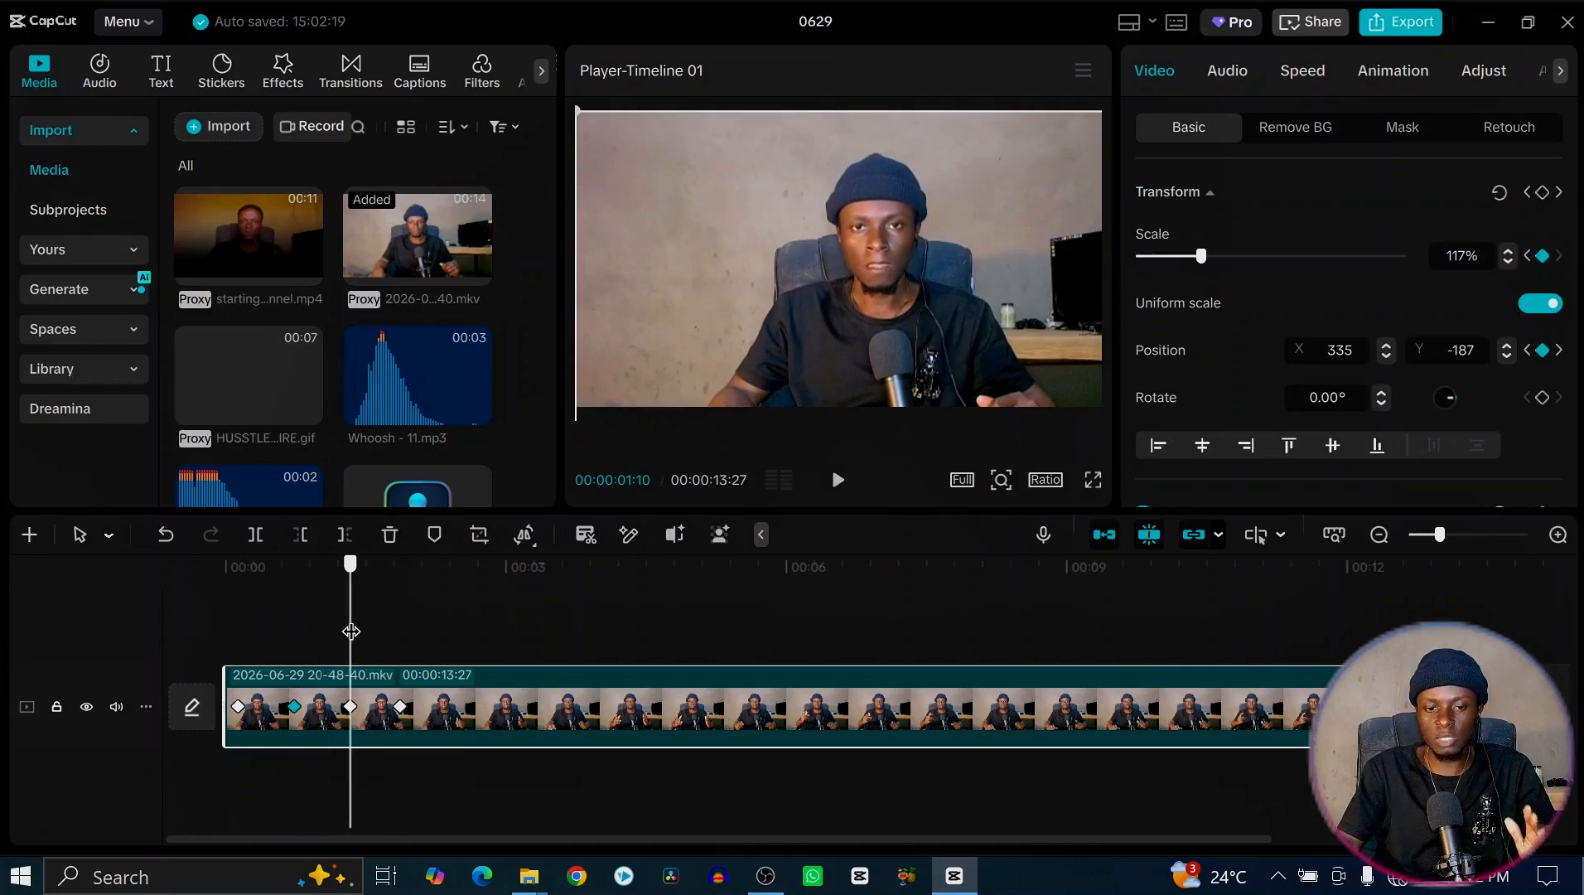
{"action": "left_click_drag", "start_coordinate": [356, 632], "coordinate": [405, 633]}
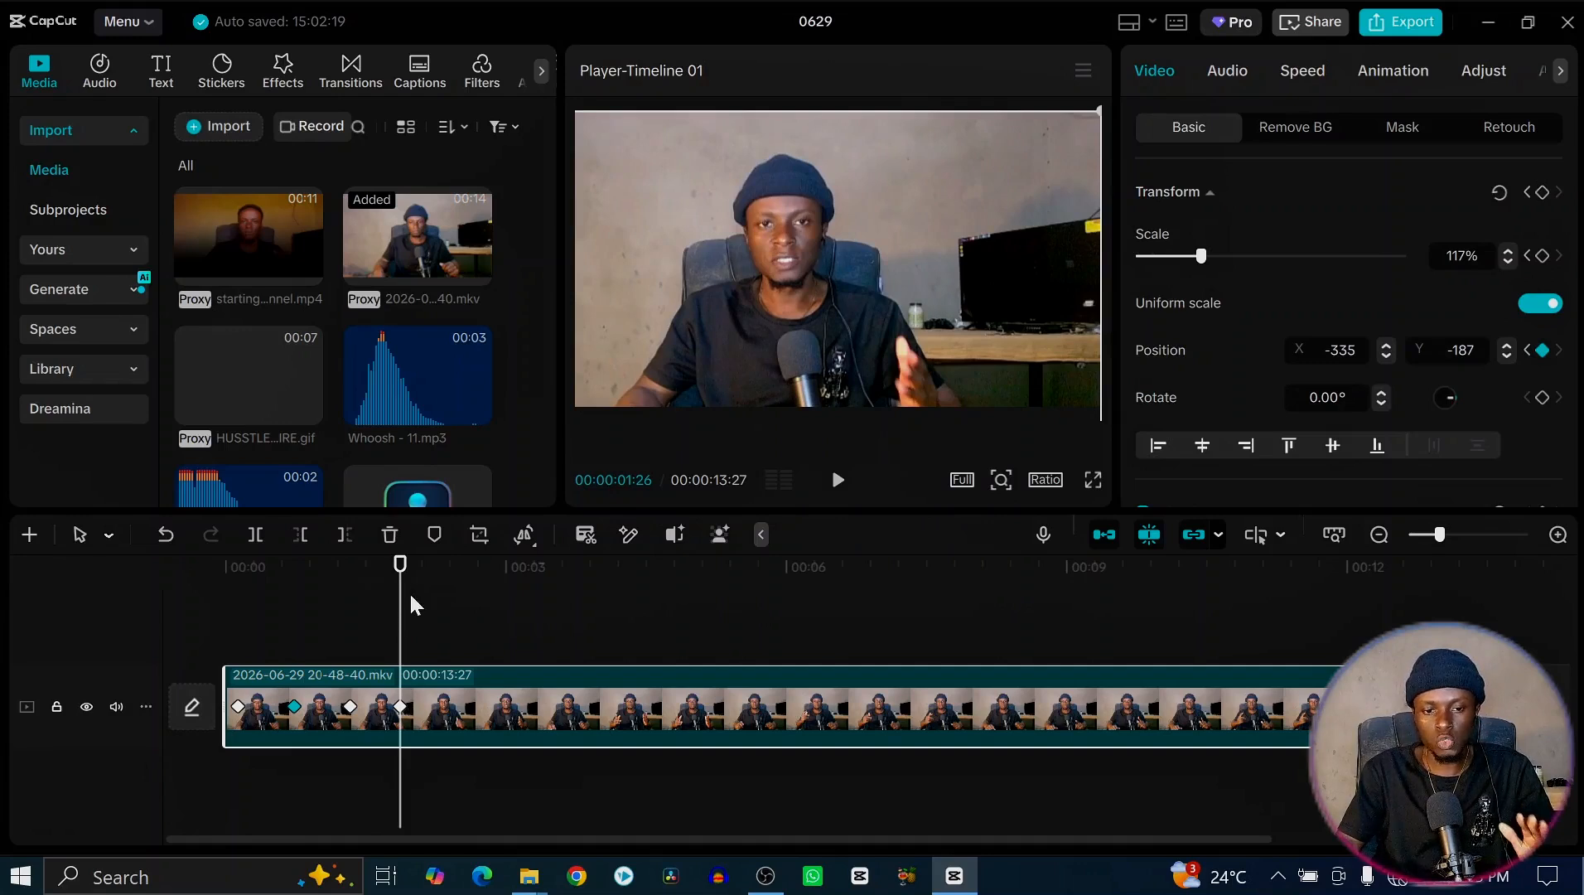
- Move the last keyframe earlier, close to the keyframe at 00:00:01:10, and briefly play the clip
{"action": "left_click_drag", "start_coordinate": [402, 608], "coordinate": [416, 612]}
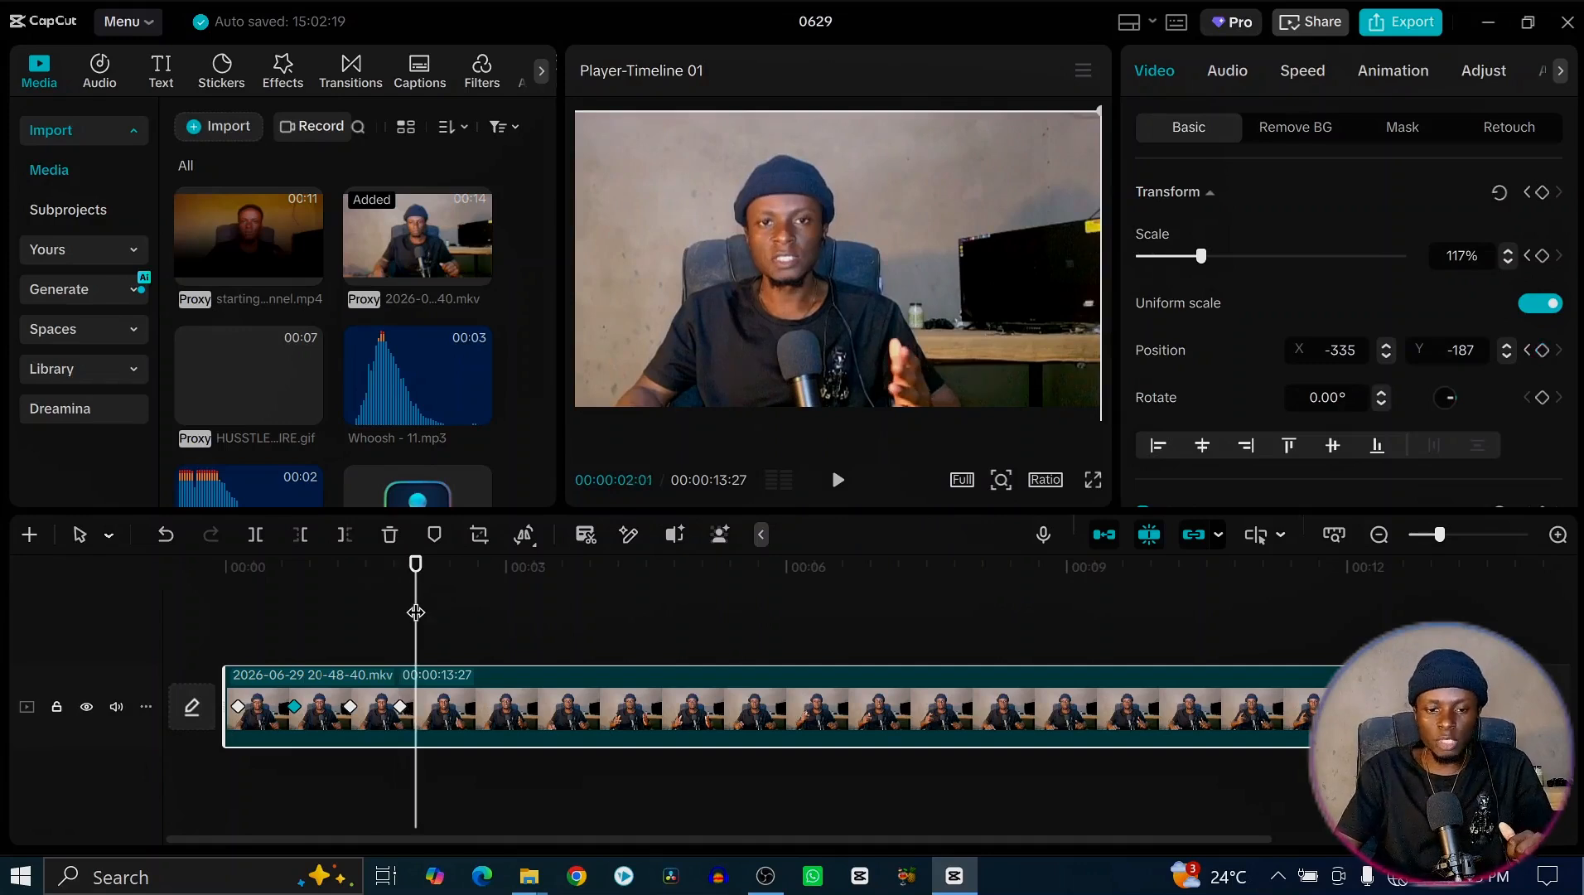
{"action": "left_click", "coordinate": [399, 706]}
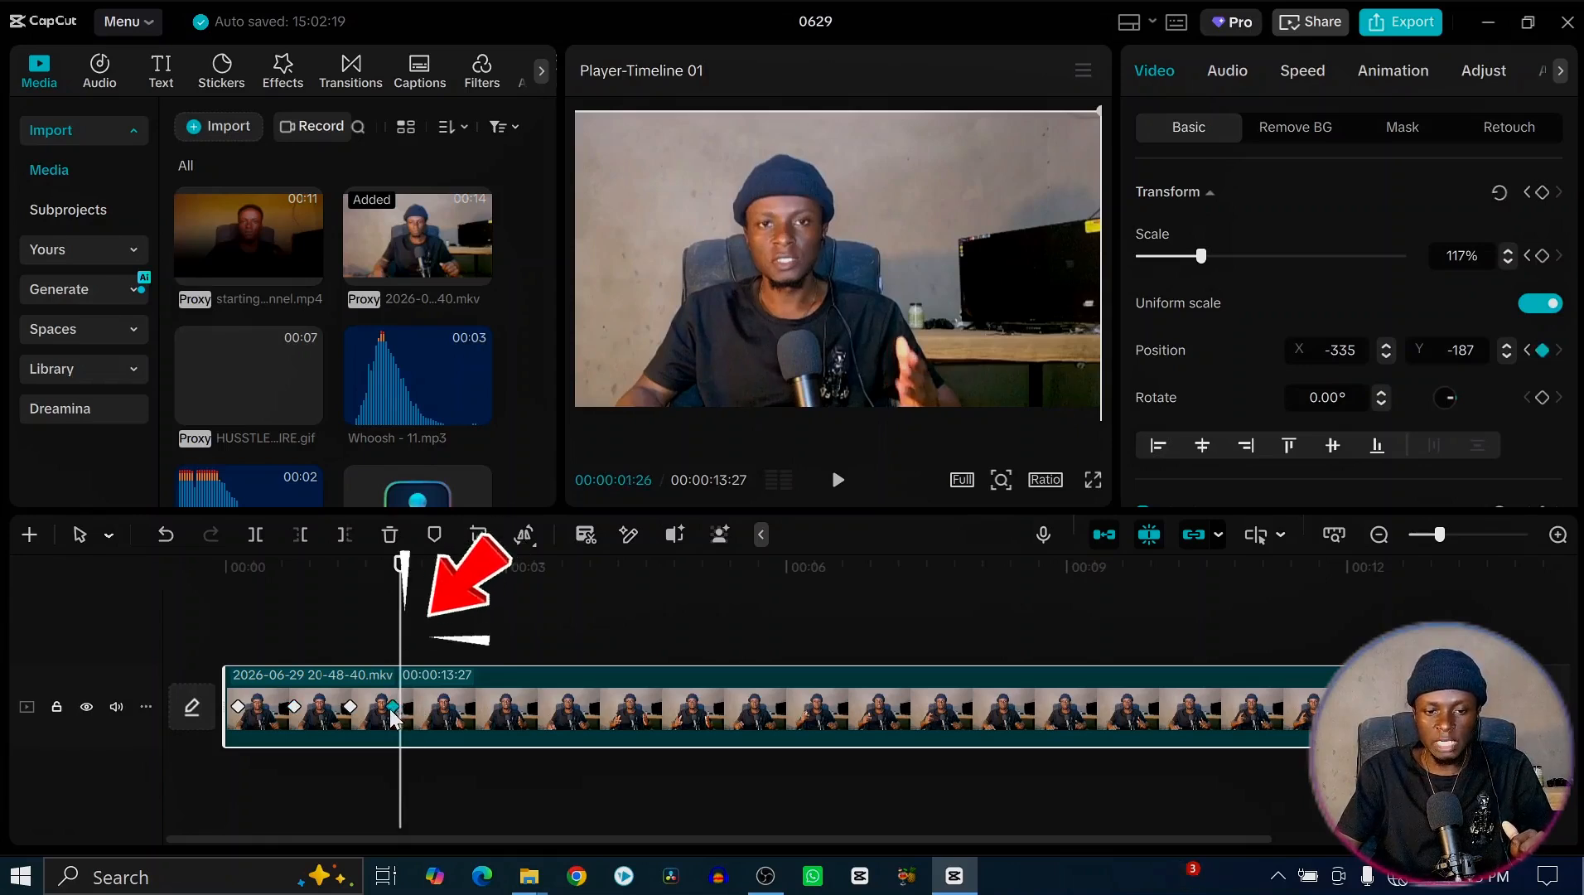
{"action": "left_click_drag", "start_coordinate": [386, 713], "coordinate": [375, 713]}
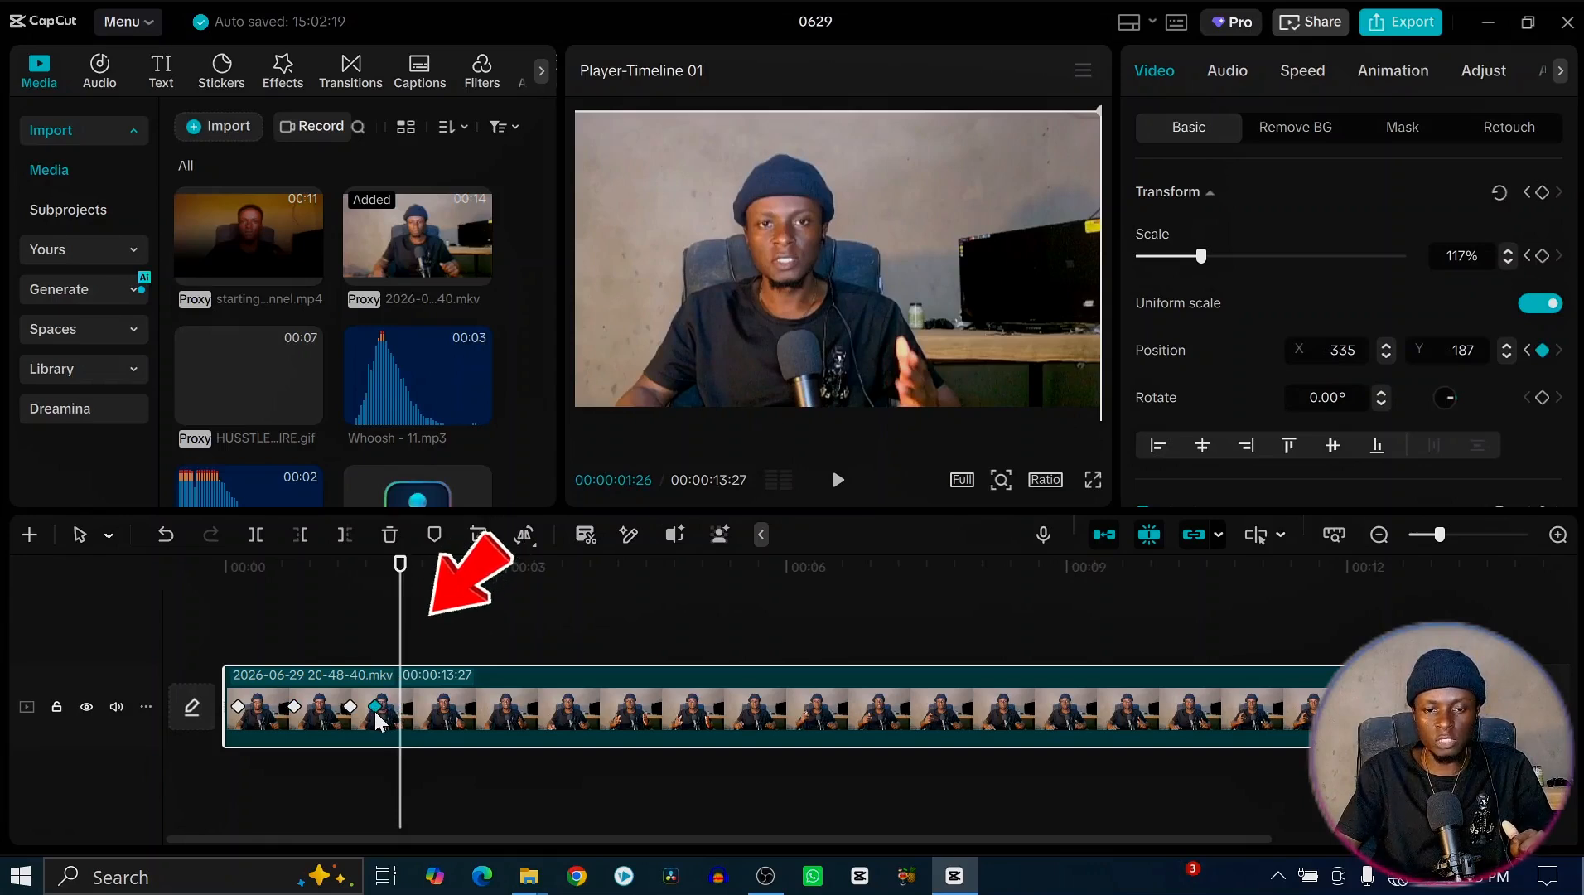
{"action": "left_click", "coordinate": [837, 481]}
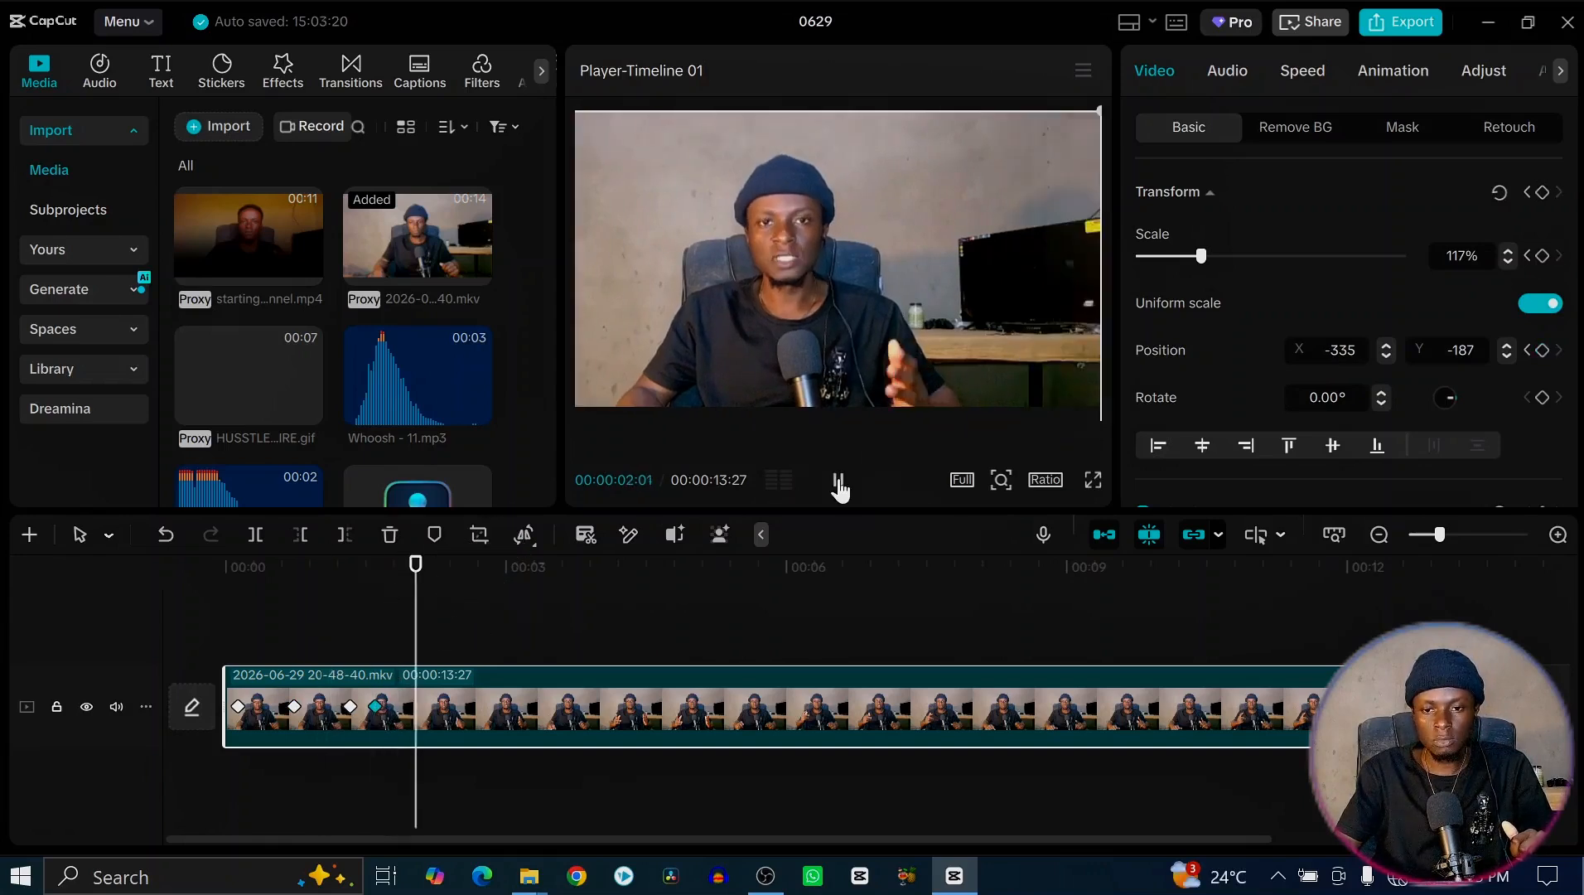
{"action": "left_click", "coordinate": [838, 483]}
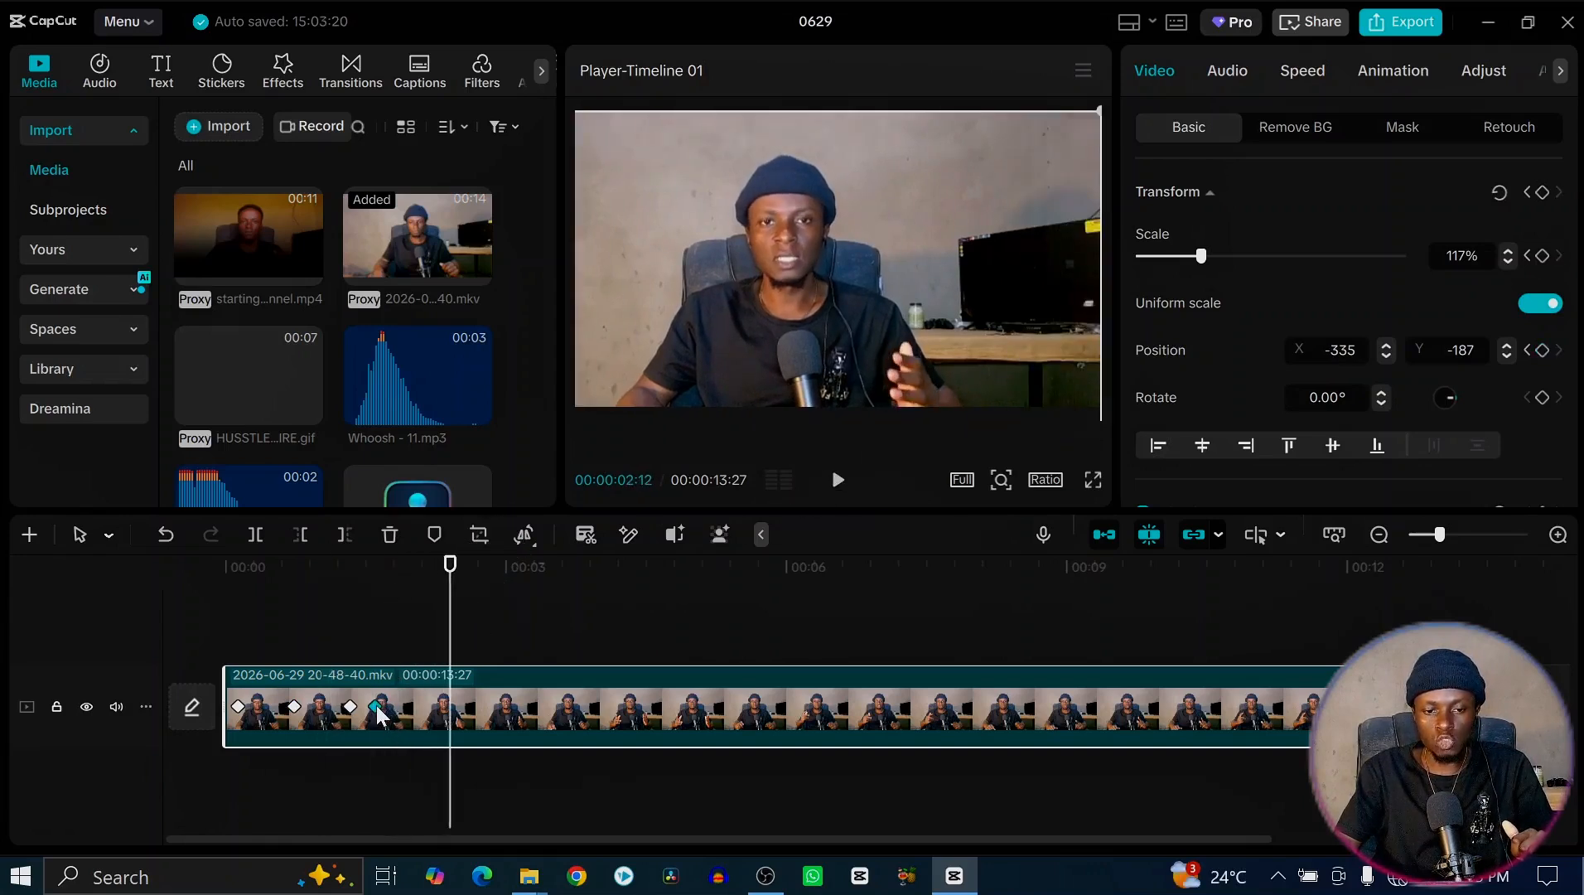
- Try the last keyframe just before the 00:03 mark, play the slower move from 00:00:01:10, and undo the retiming
{"action": "left_click_drag", "start_coordinate": [379, 714], "coordinate": [489, 721]}
{"action": "left_click", "coordinate": [350, 615]}
{"action": "left_click", "coordinate": [838, 480]}
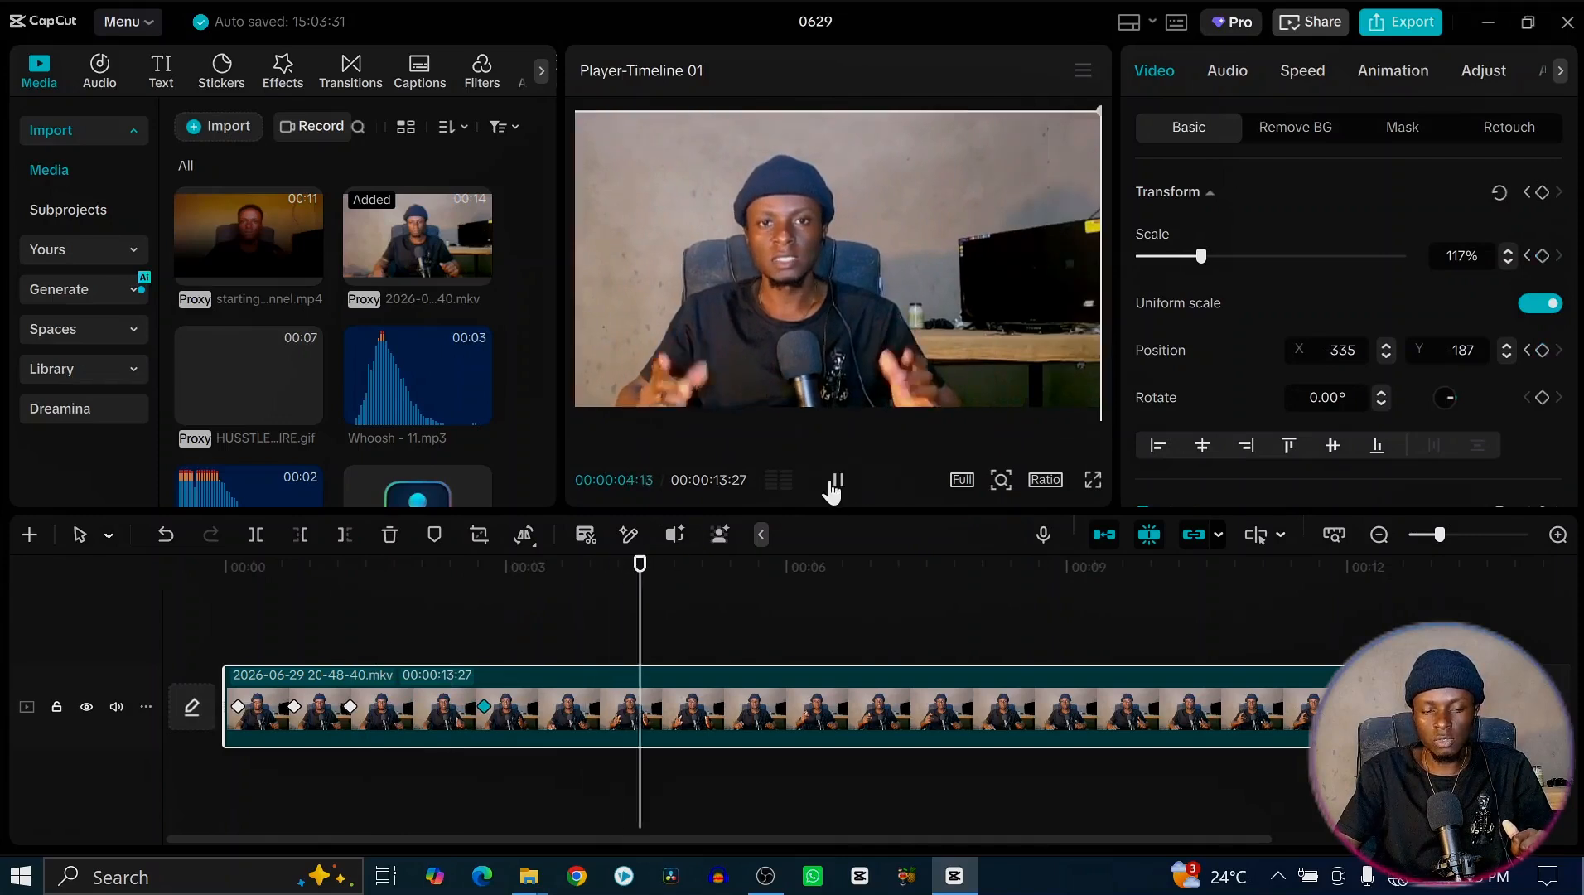
{"action": "left_click", "coordinate": [835, 482]}
{"action": "key", "text": "ctrl+z"}
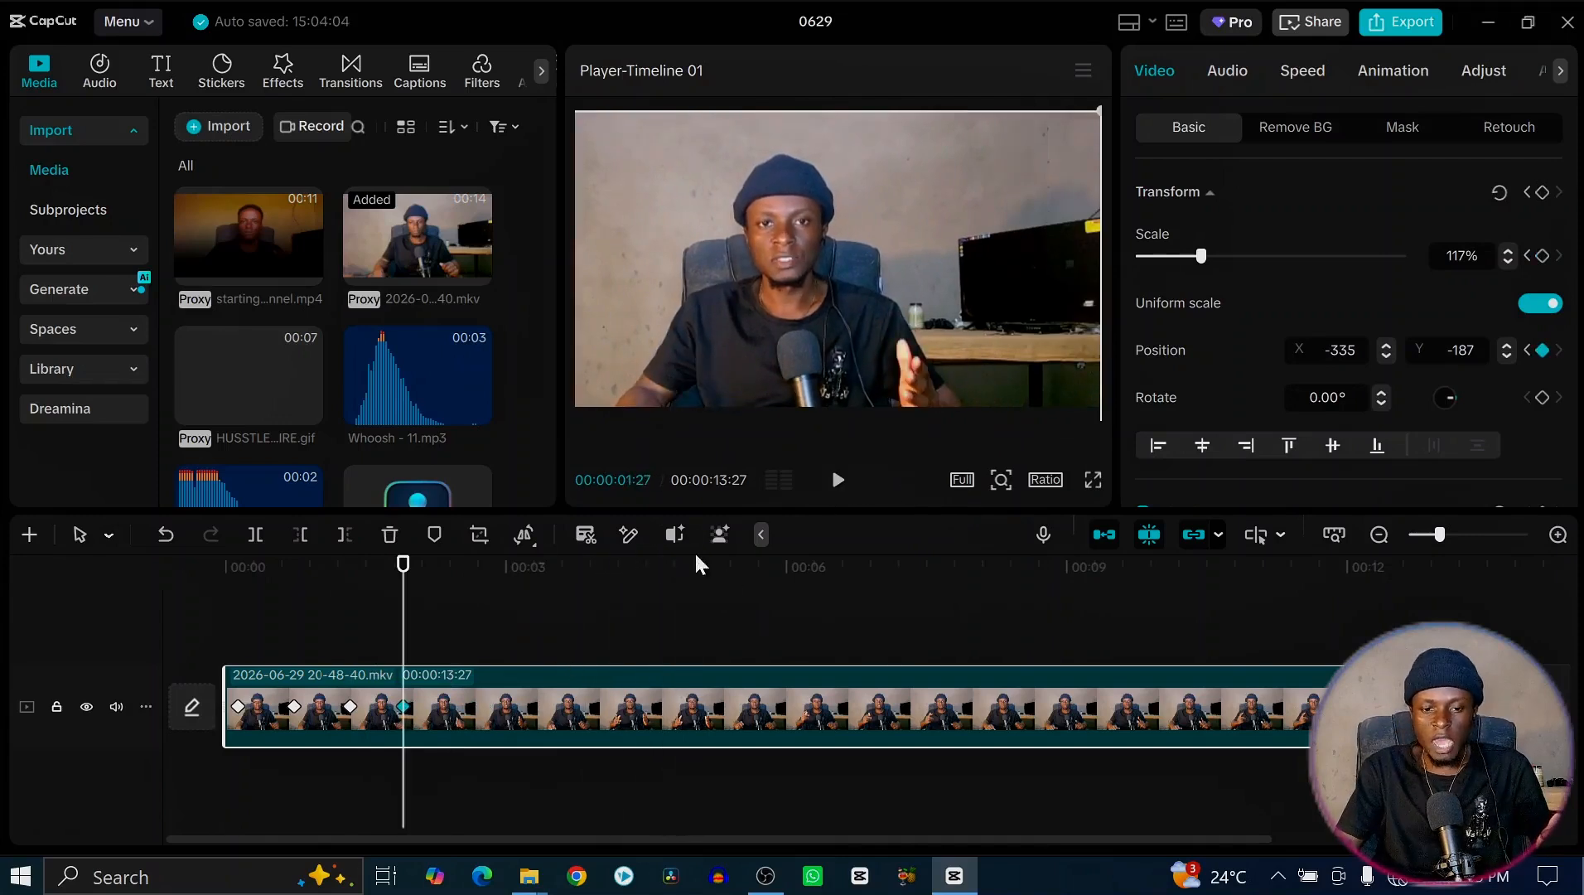
- Play the clip past its last keyframe and add a position keyframe at 00:00:02:14 that holds the X -335, Y -187 framing
{"action": "left_click", "coordinate": [837, 480]}
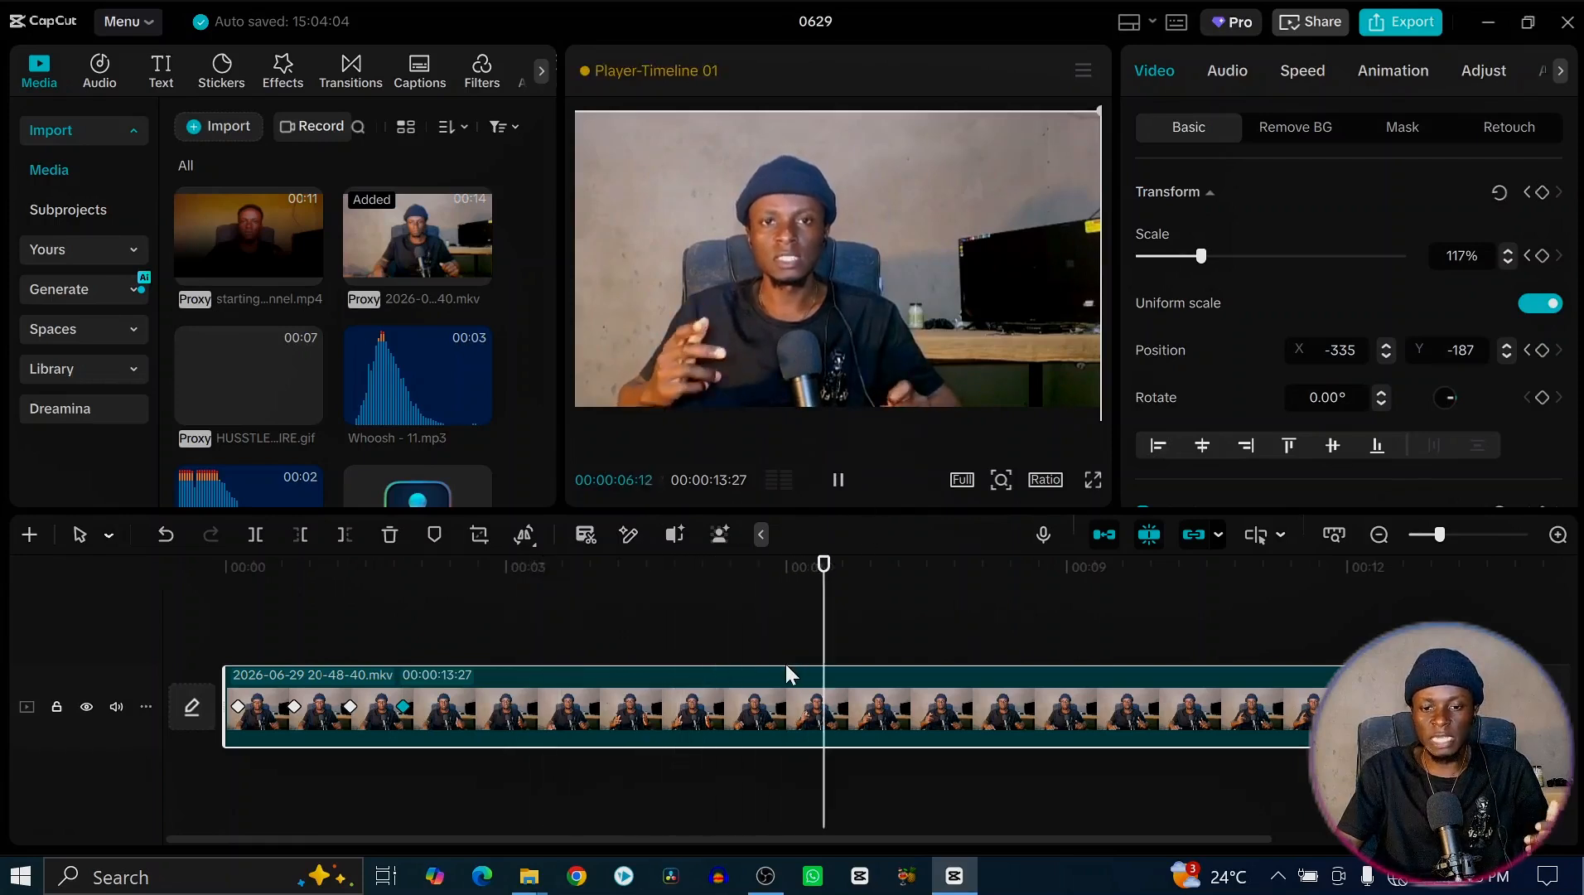
{"action": "left_click", "coordinate": [838, 481]}
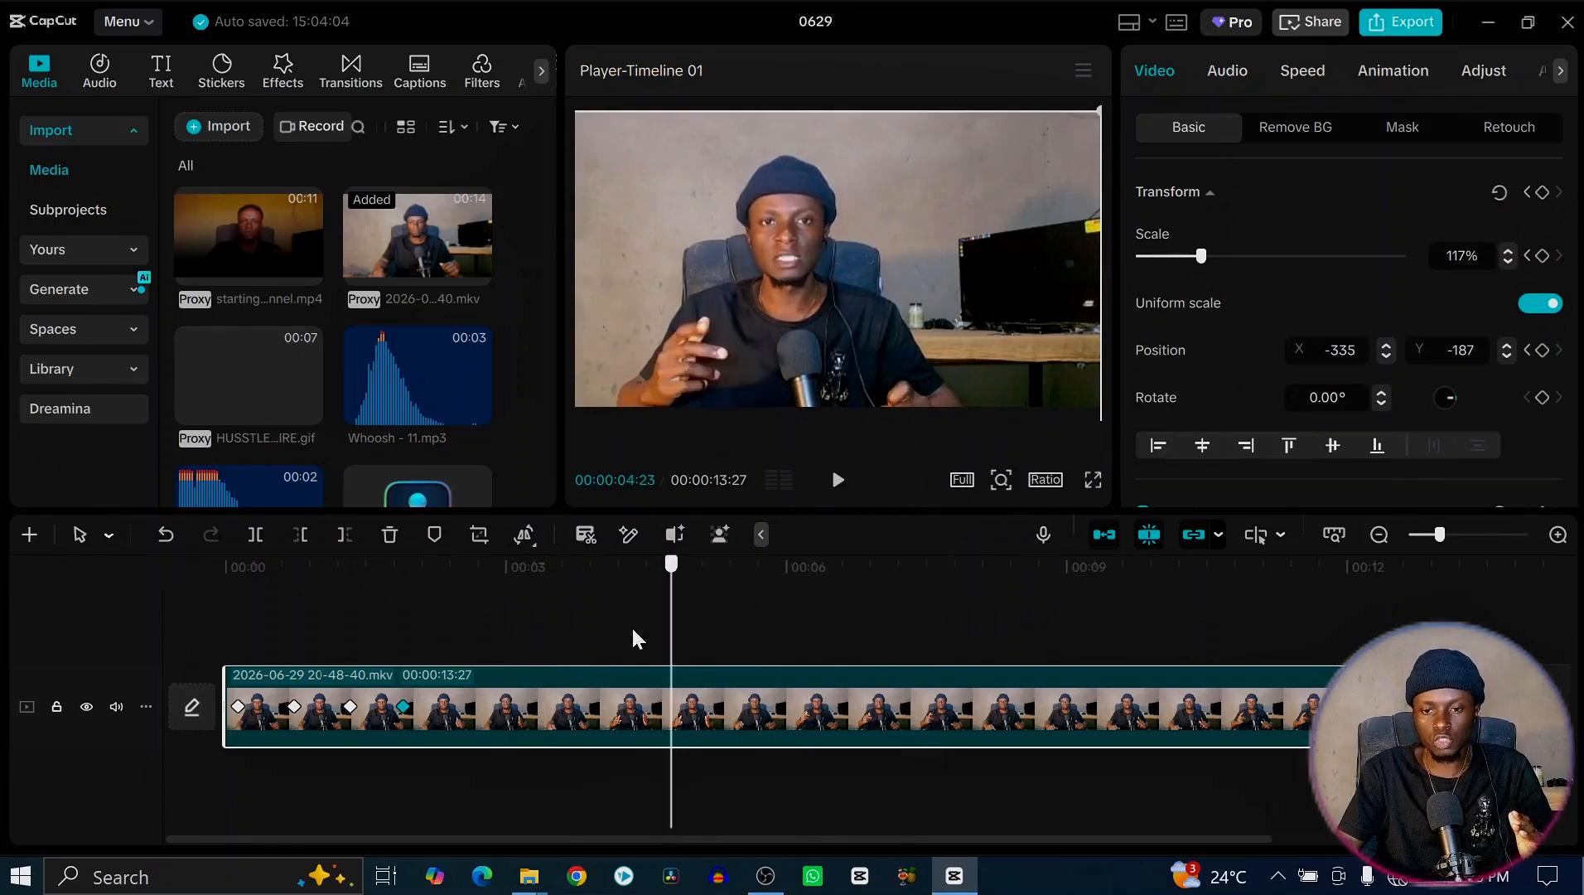
{"action": "left_click", "coordinate": [448, 662]}
{"action": "left_click_drag", "start_coordinate": [447, 662], "coordinate": [449, 658]}
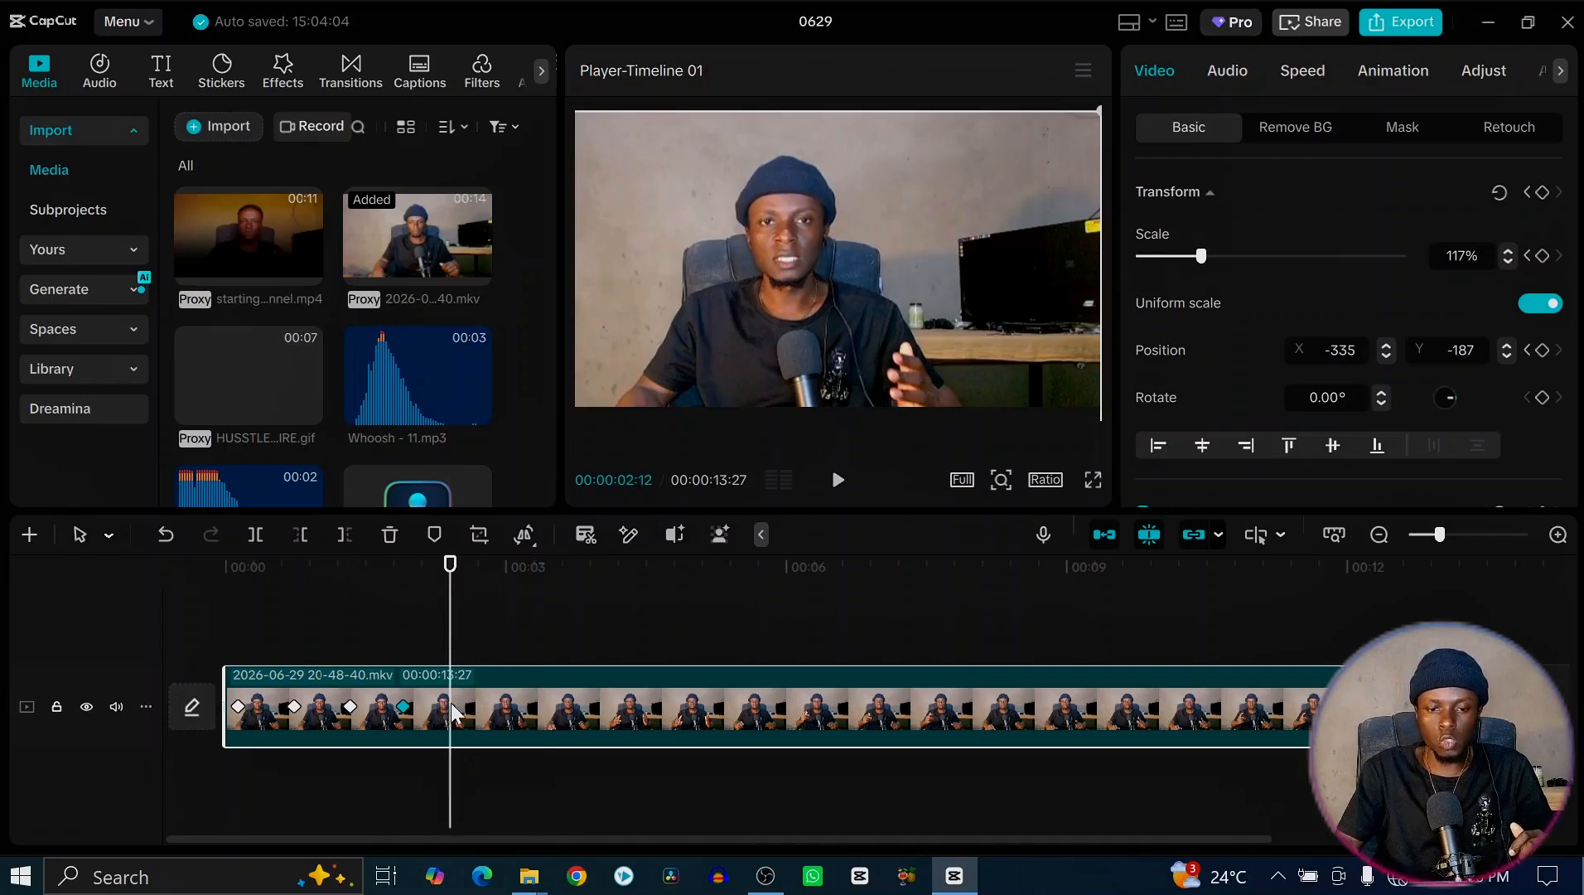
{"action": "right_click", "coordinate": [404, 712]}
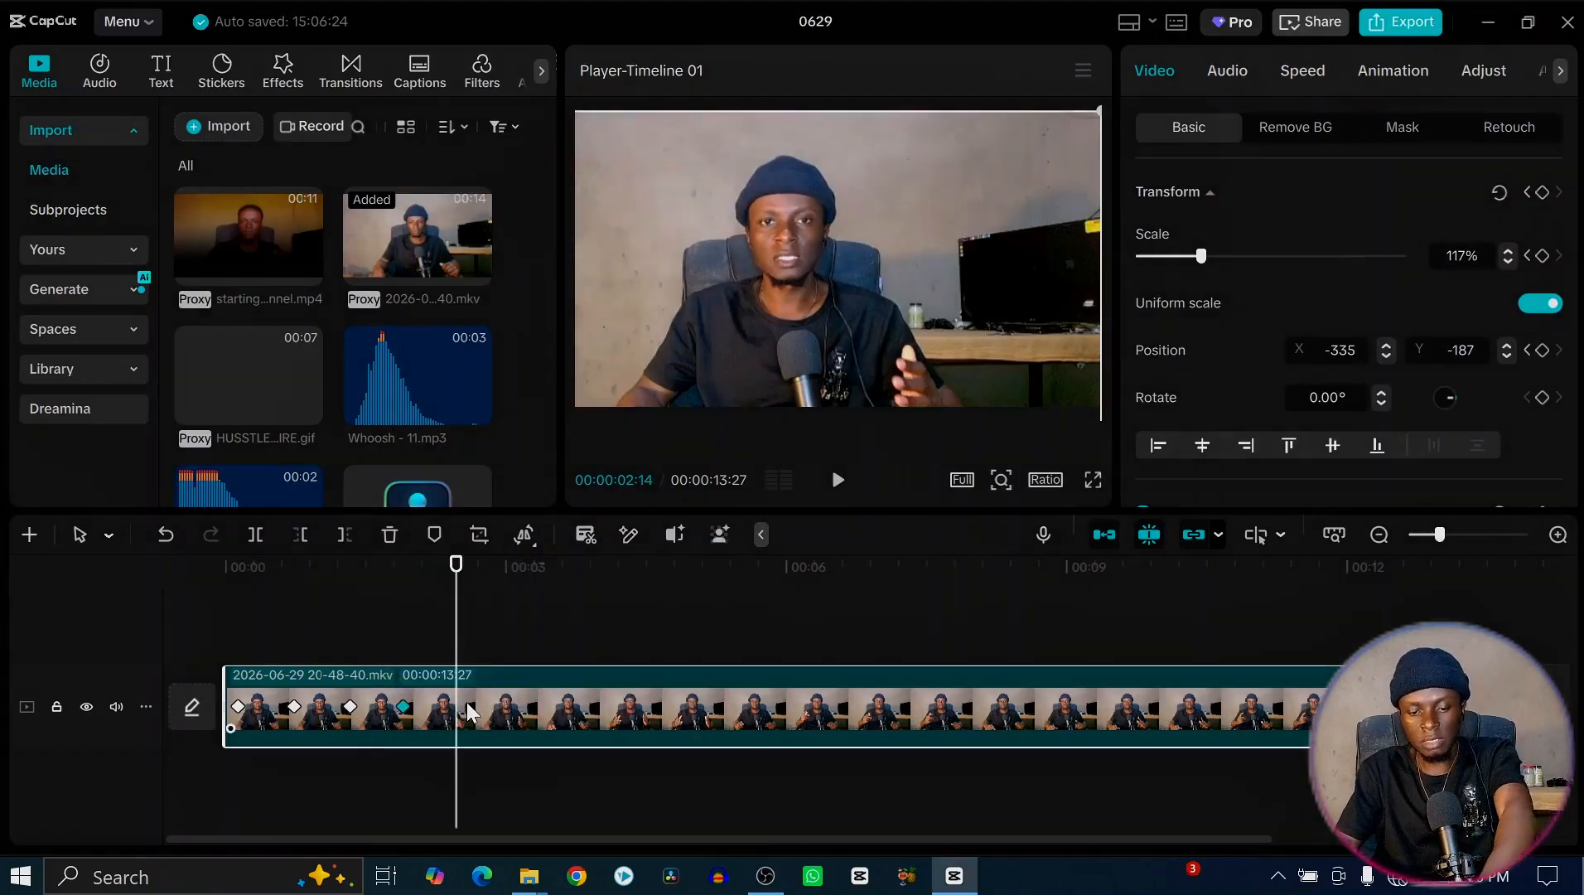
{"action": "key", "text": "alt+k"}
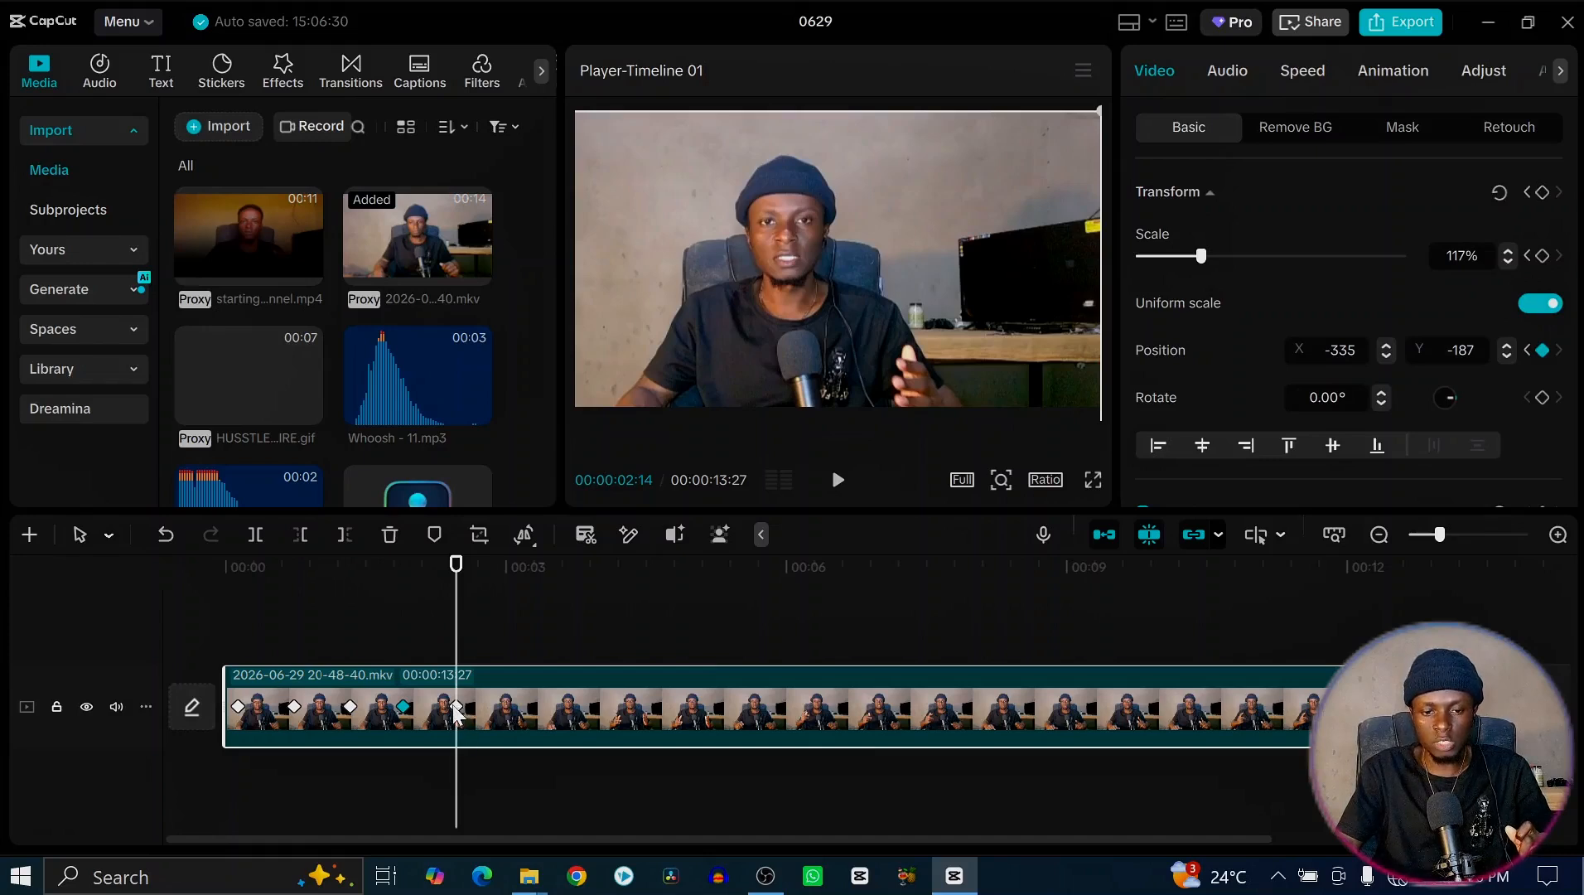
- Try scaling the clip back to 100% with a scale keyframe at 00:00:02:29, and undo it
{"action": "left_click_drag", "start_coordinate": [454, 621], "coordinate": [504, 619]}
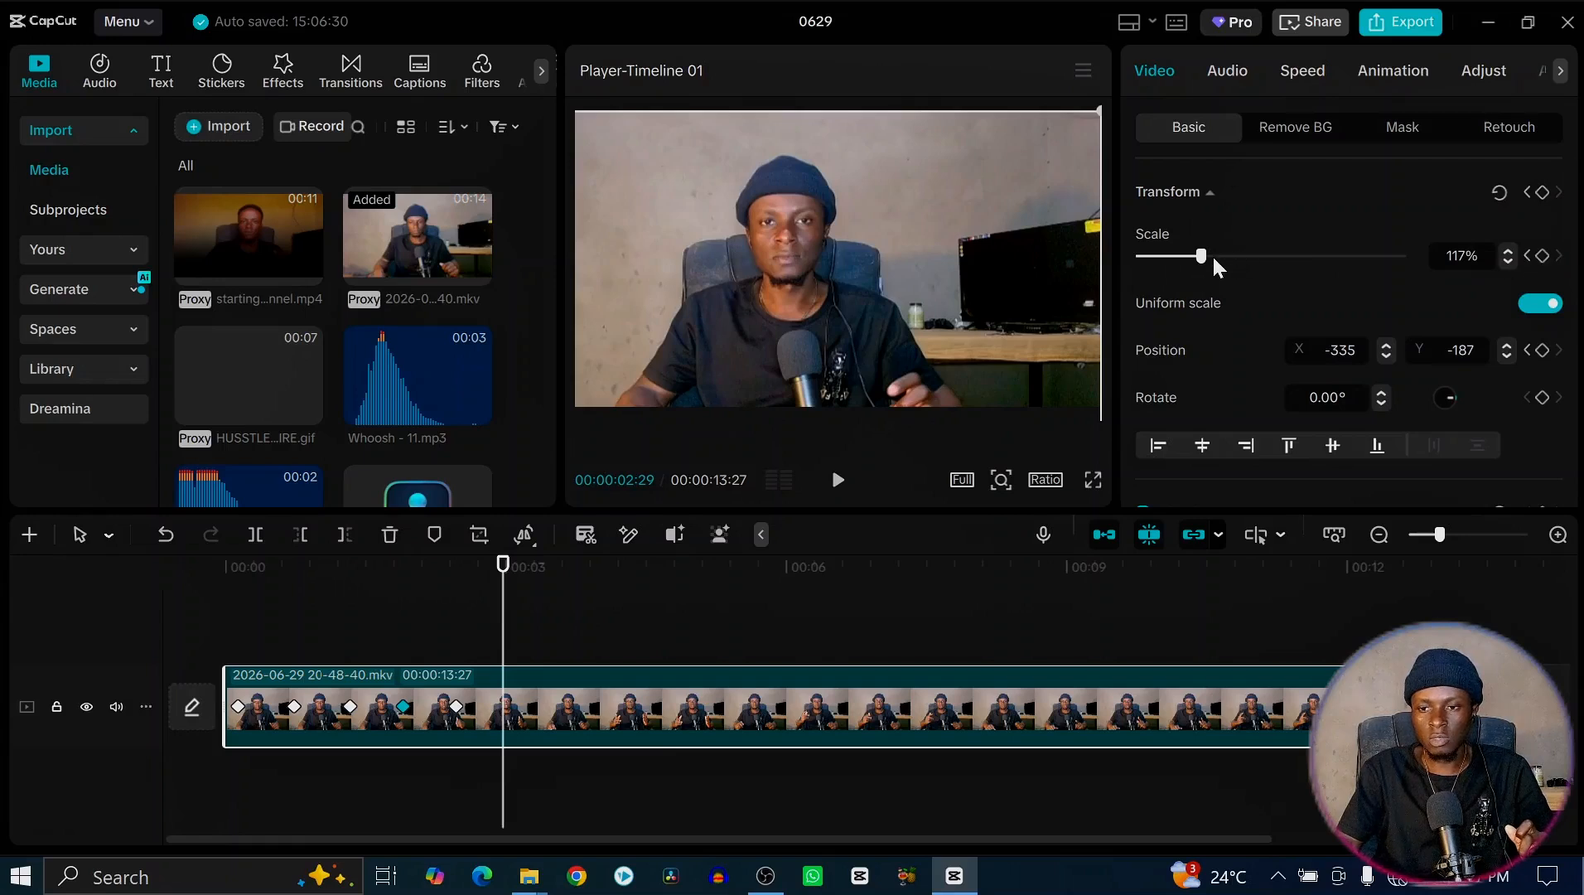
{"action": "left_click_drag", "start_coordinate": [1196, 258], "coordinate": [1187, 255]}
{"action": "left_click", "coordinate": [1530, 257]}
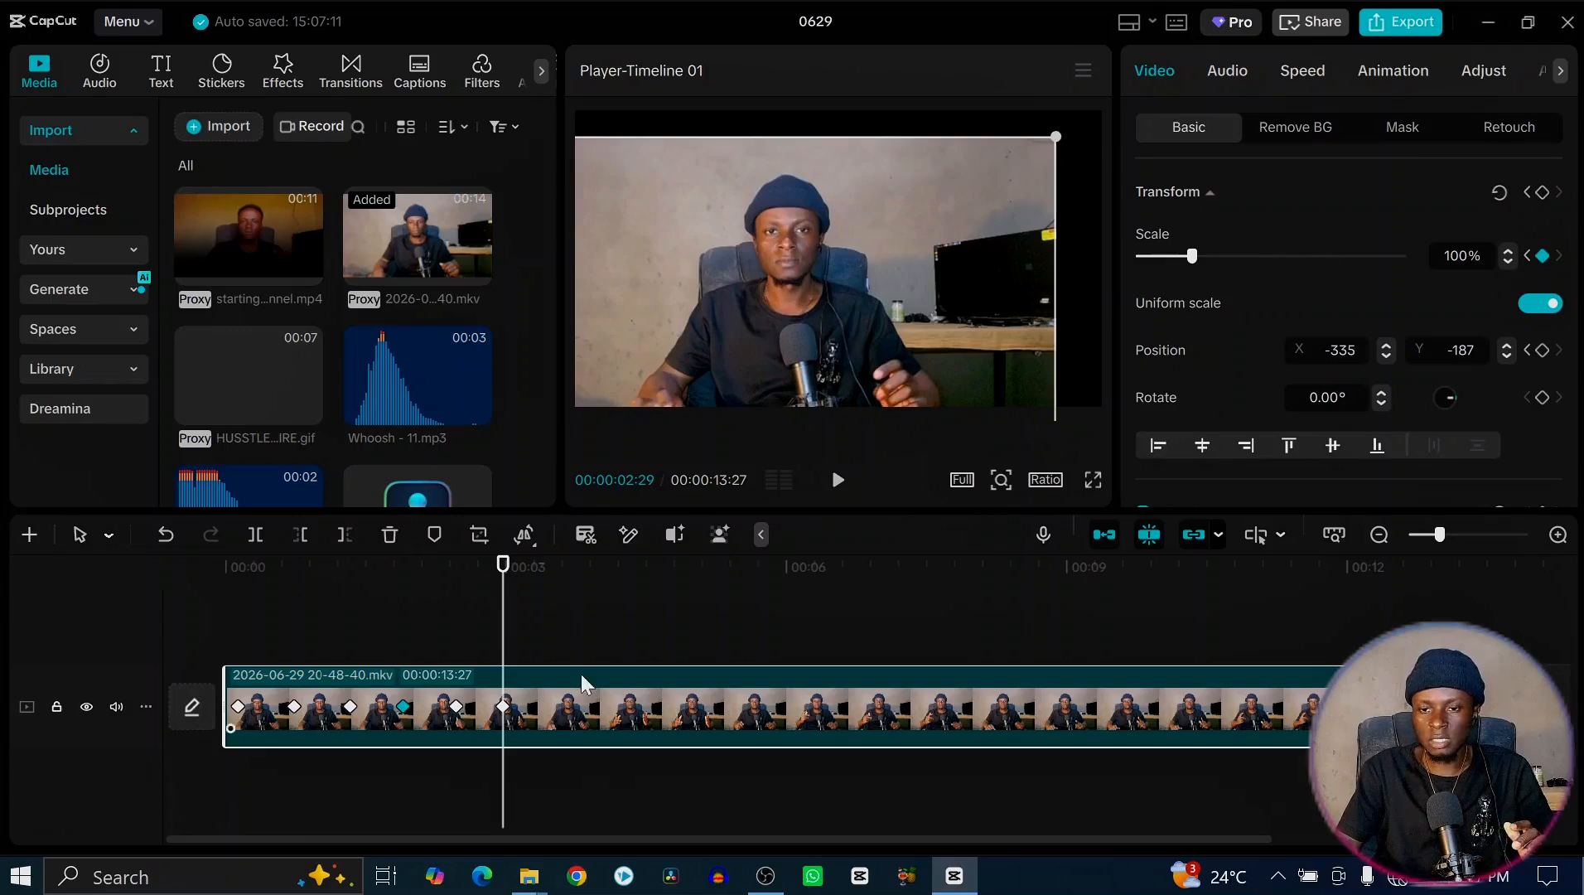
{"action": "left_click", "coordinate": [165, 534]}
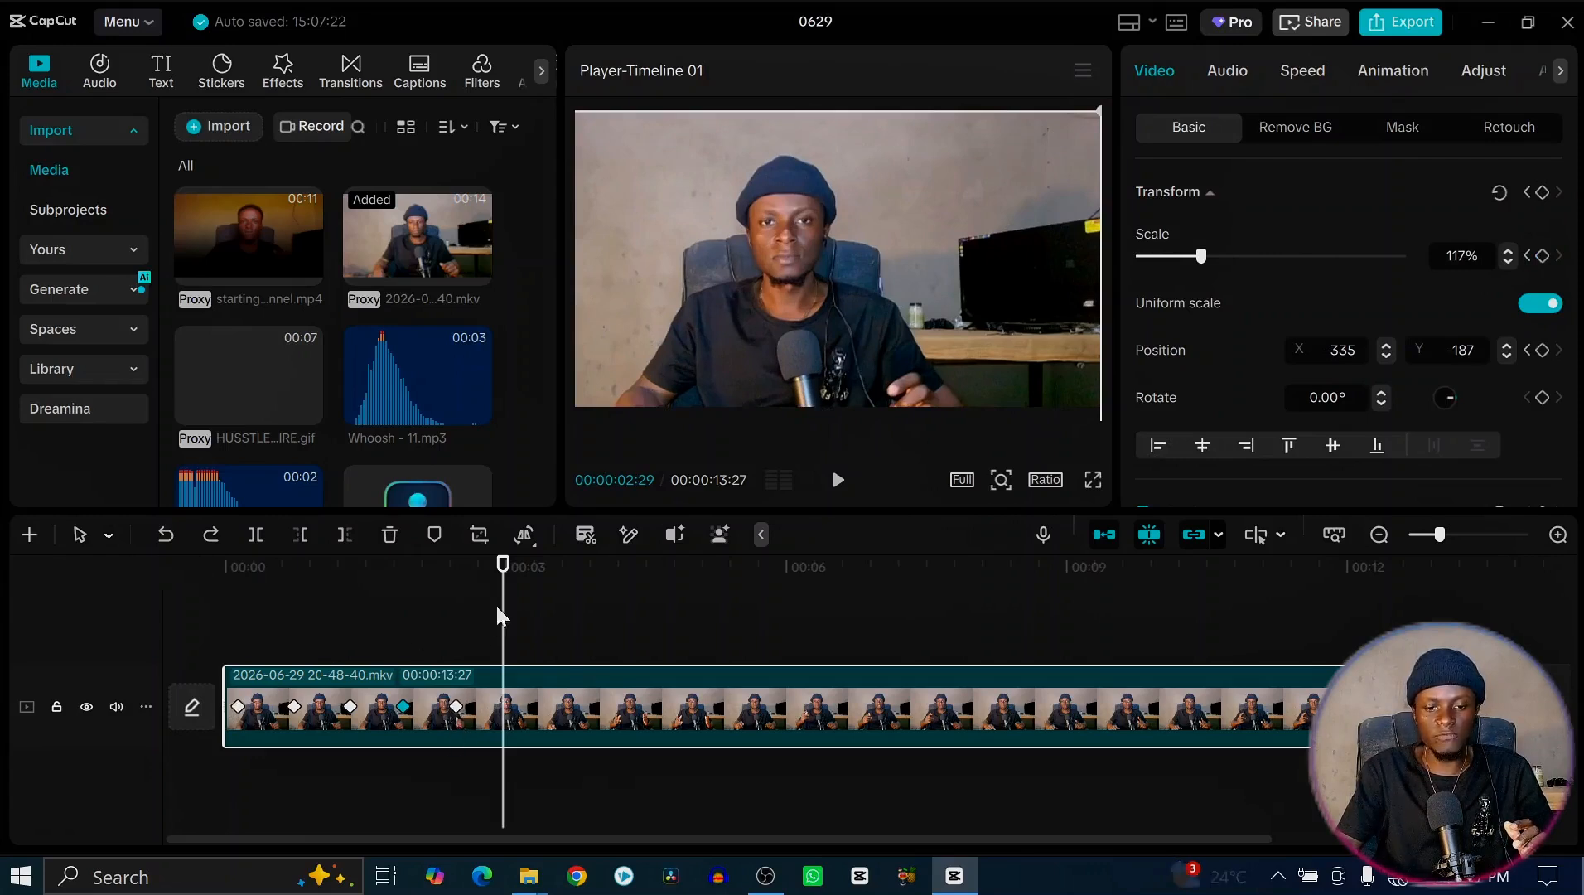
- Copy the clip's first keyframe at 00:00:00:04, paste it at 00:00:03:00 to restore the original framing, and play the clip from the start
{"action": "left_click_drag", "start_coordinate": [512, 606], "coordinate": [238, 635]}
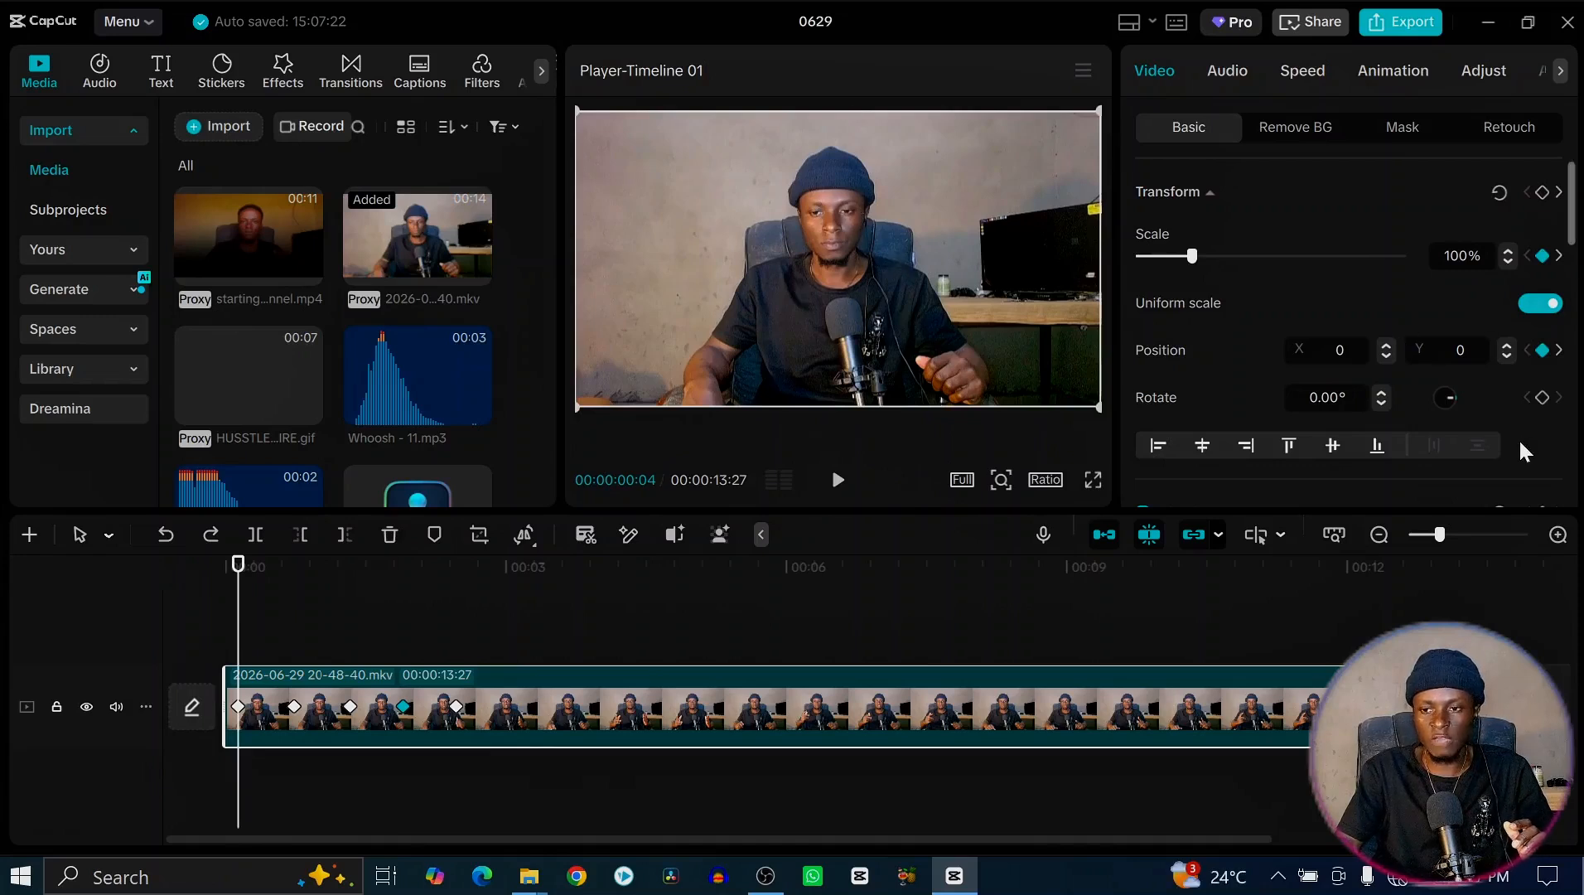
{"action": "left_click", "coordinate": [256, 678]}
{"action": "left_click", "coordinate": [239, 707]}
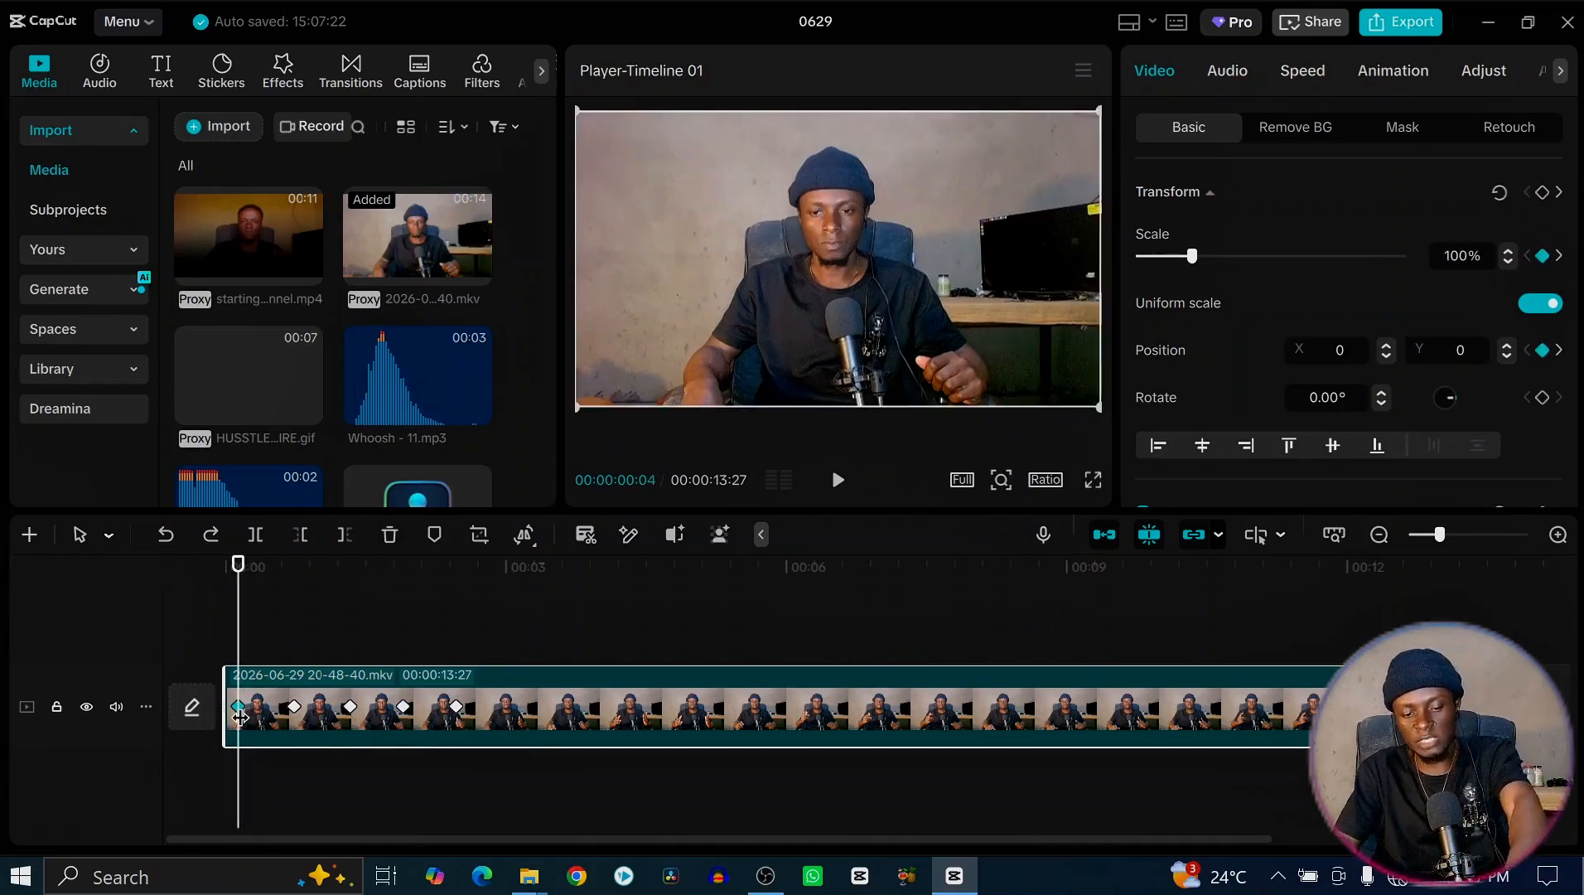
{"action": "left_click", "coordinate": [501, 620]}
{"action": "left_click_drag", "start_coordinate": [502, 620], "coordinate": [505, 619]}
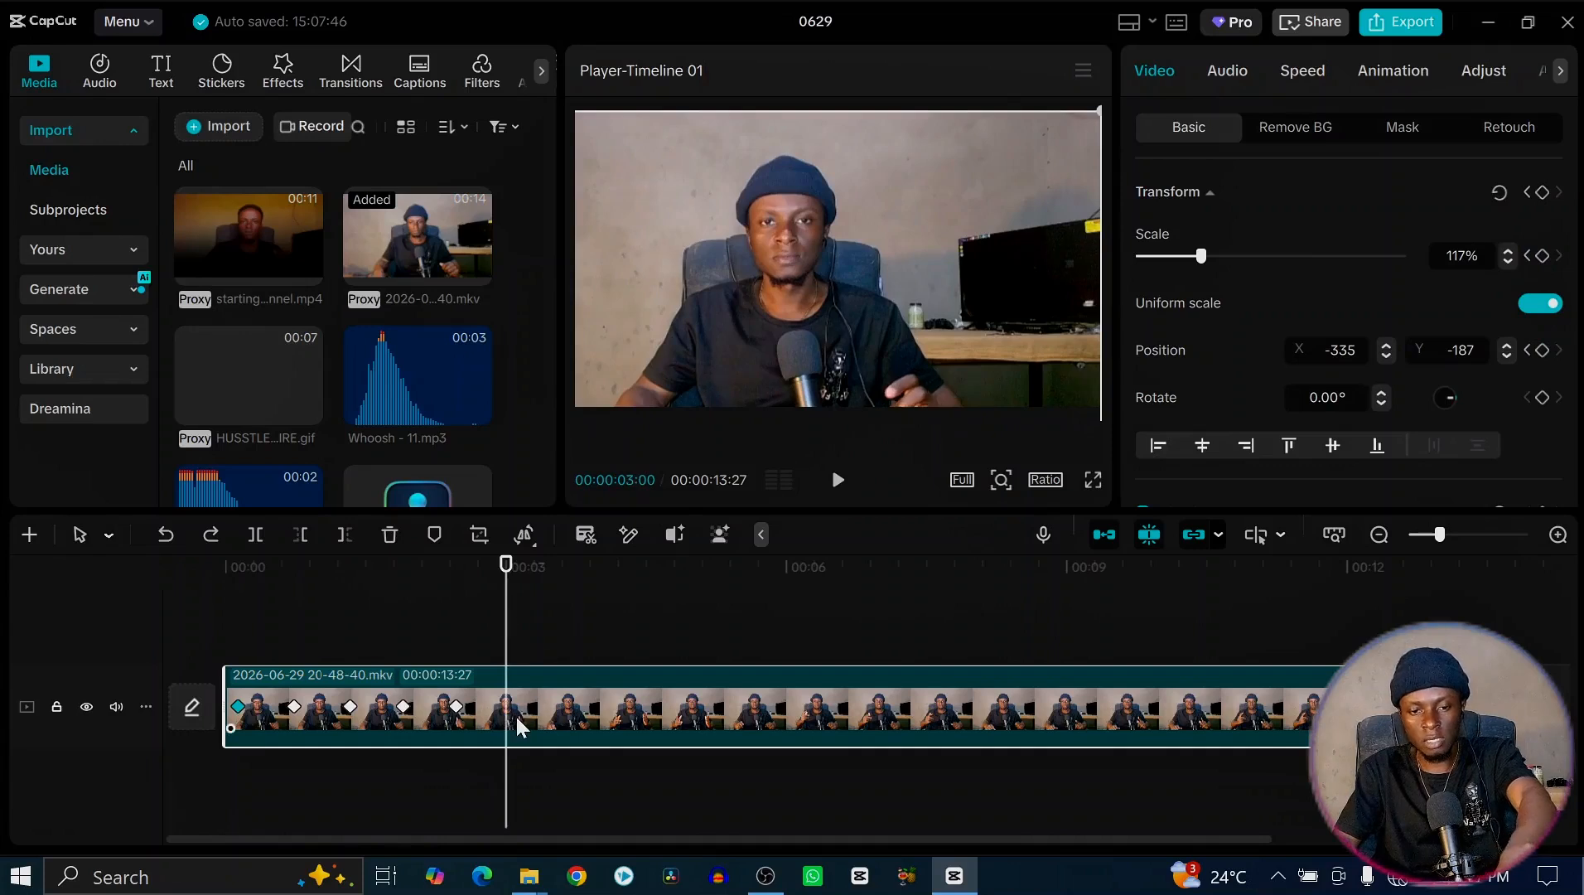
{"action": "key", "text": "ctrl+v"}
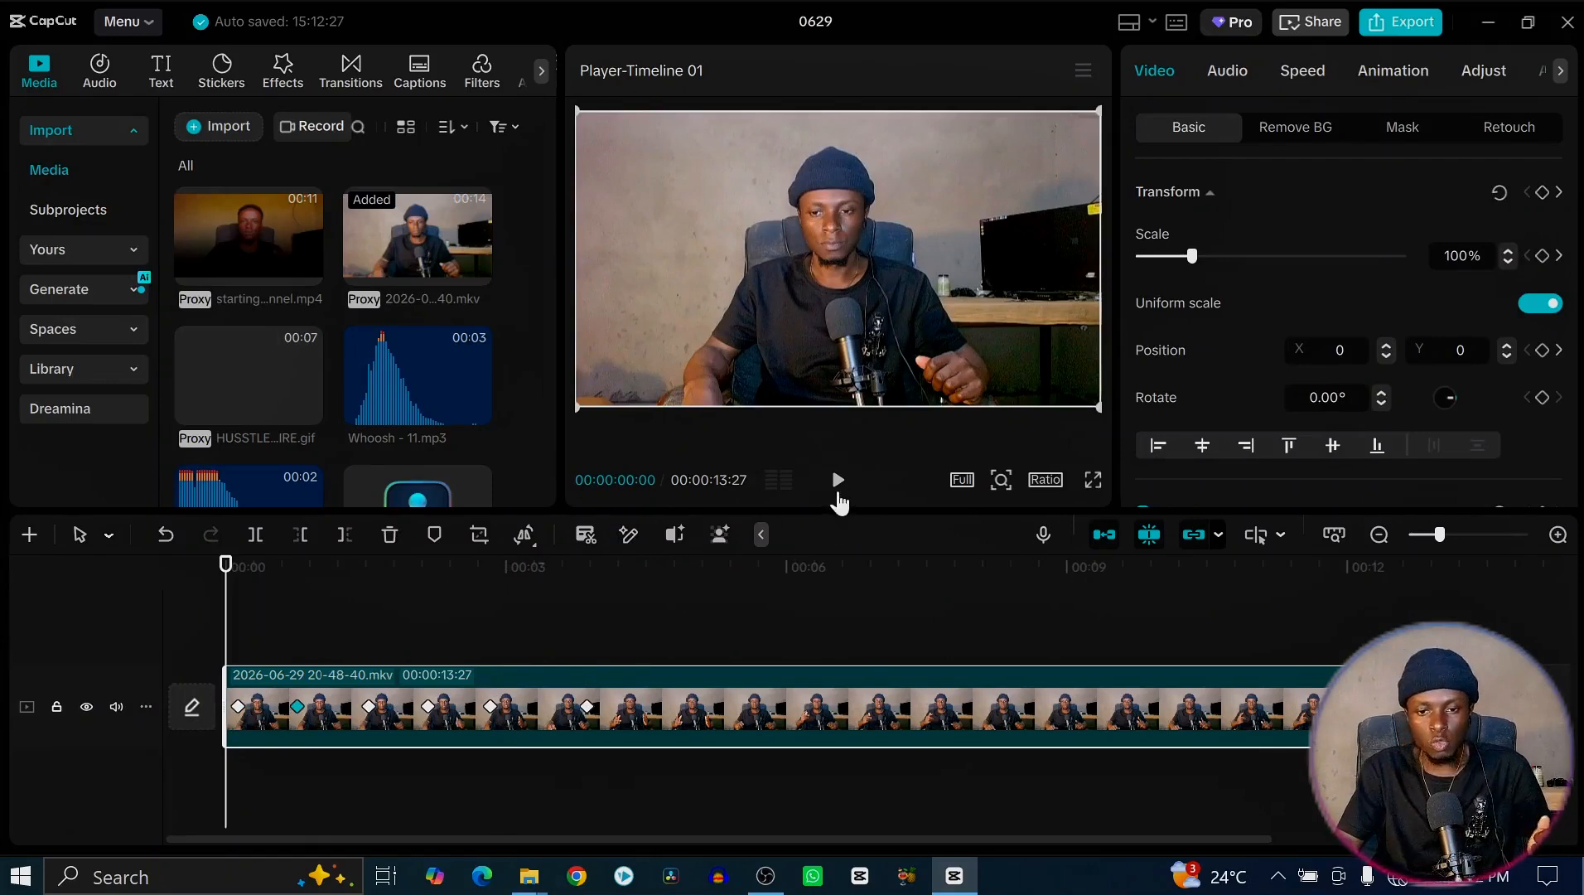
{"action": "left_click", "coordinate": [839, 481]}
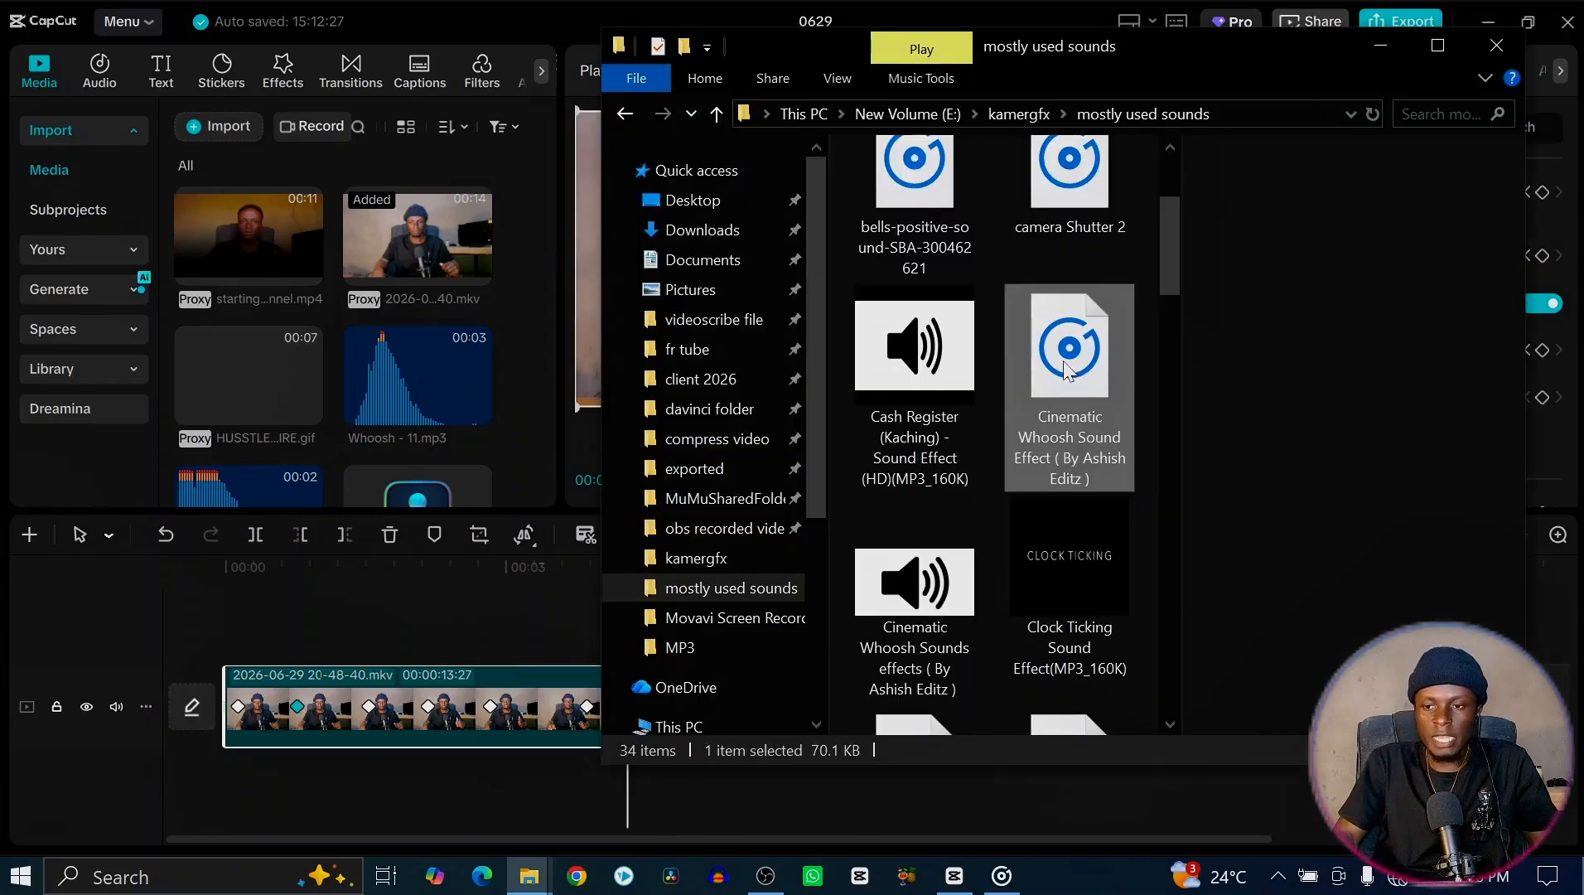
- Import the Cinematic Whoosh Sound Effect from the mostly used sounds folder, place it under the clip's start, and play the animation with it
{"action": "left_click_drag", "start_coordinate": [1070, 371], "coordinate": [348, 440]}
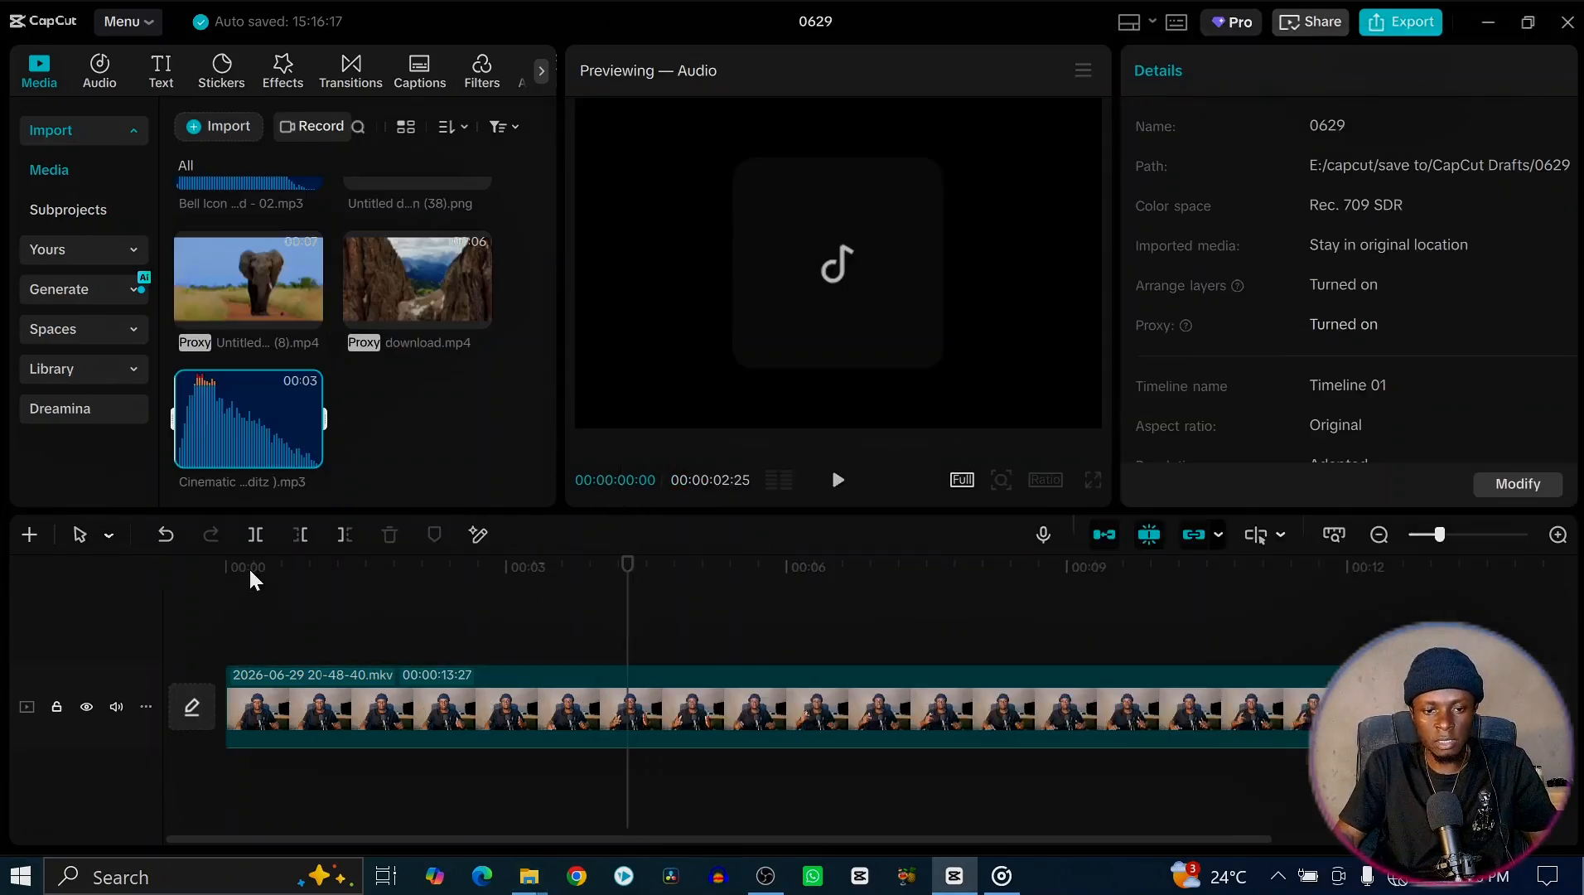
{"action": "left_click_drag", "start_coordinate": [265, 617], "coordinate": [305, 621]}
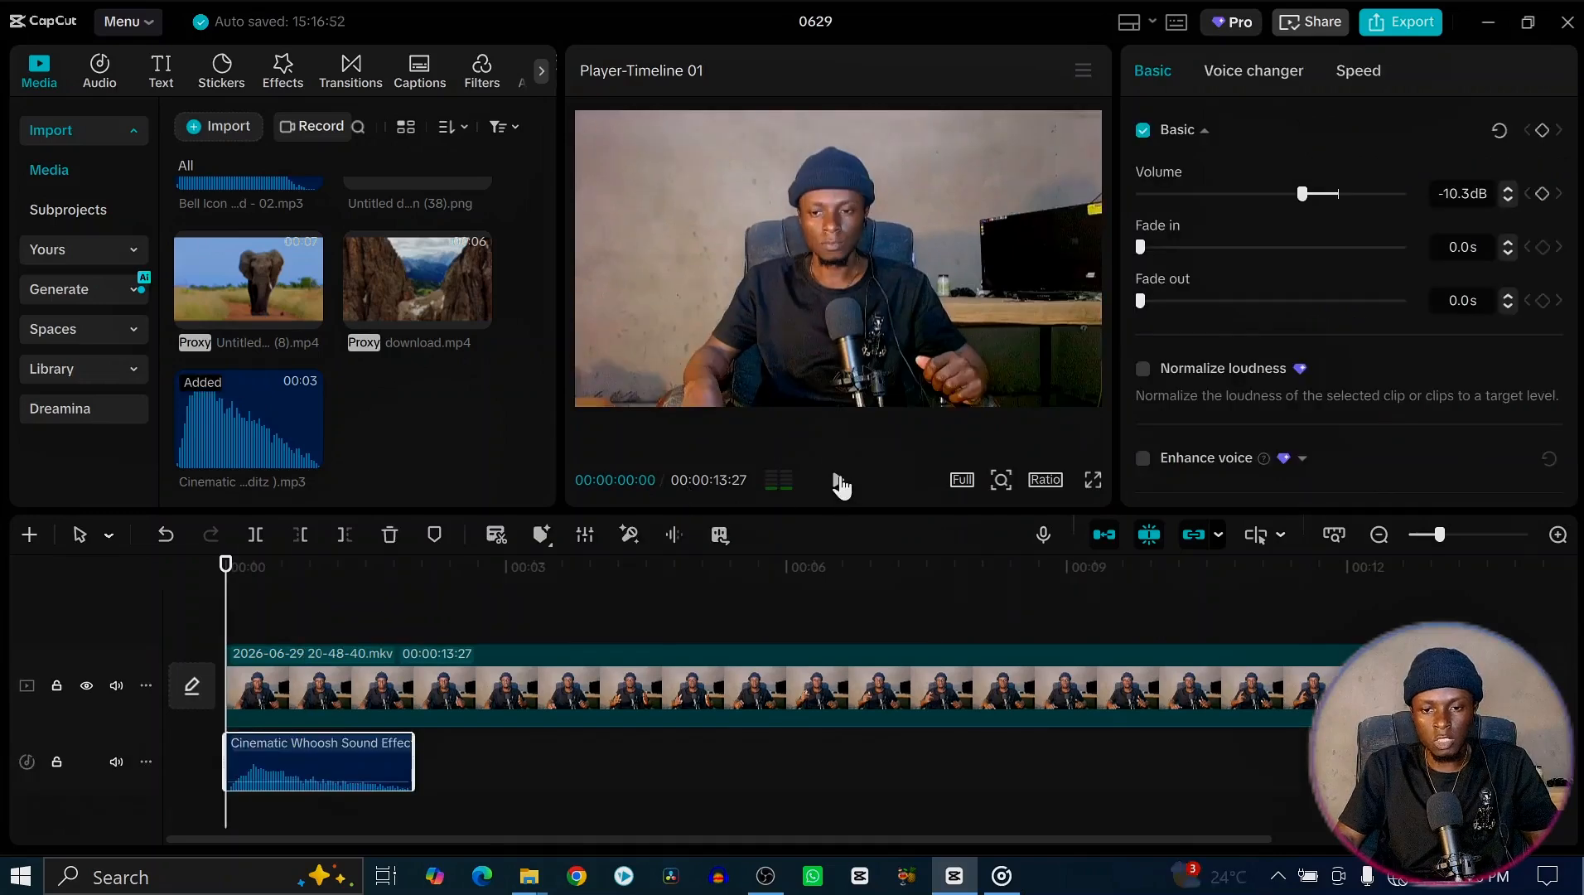
{"action": "left_click", "coordinate": [838, 482]}
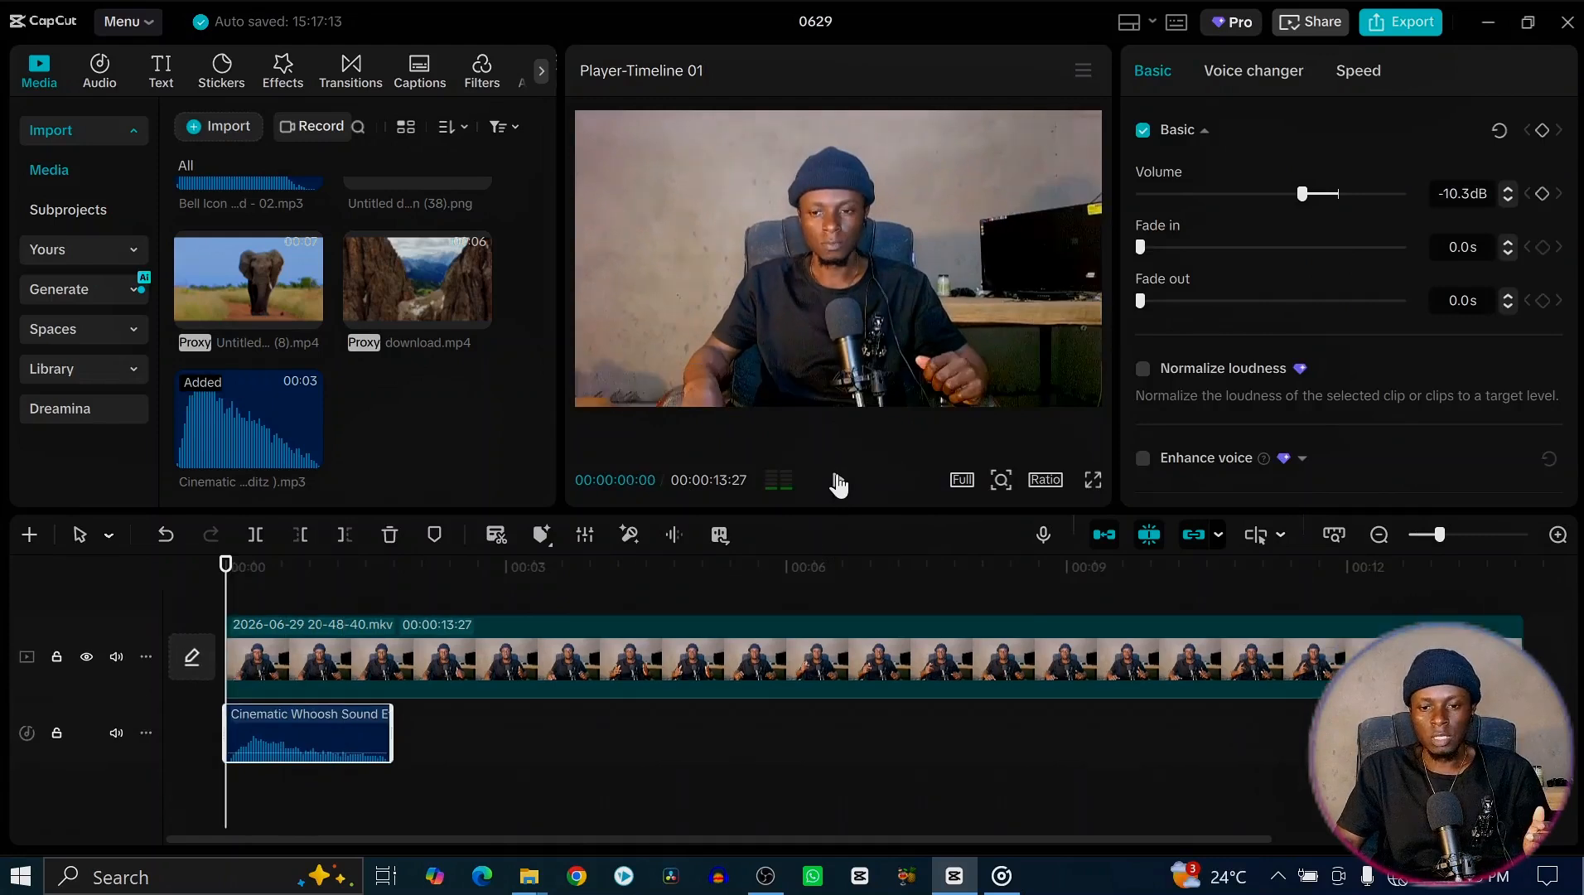
{"action": "left_click", "coordinate": [837, 482]}
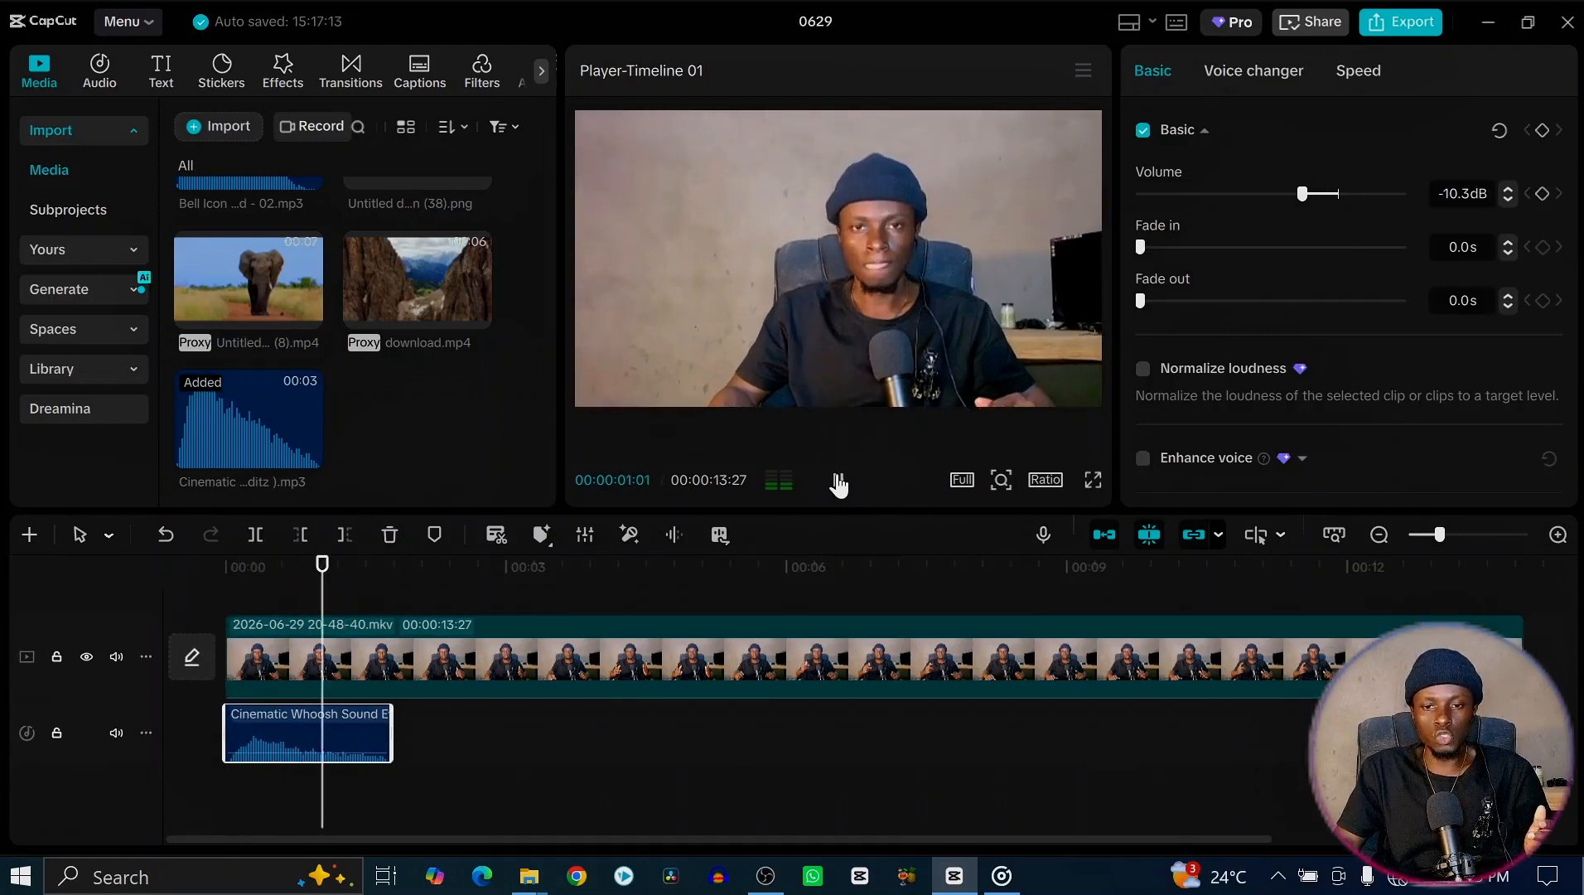
{"action": "left_click", "coordinate": [838, 481]}
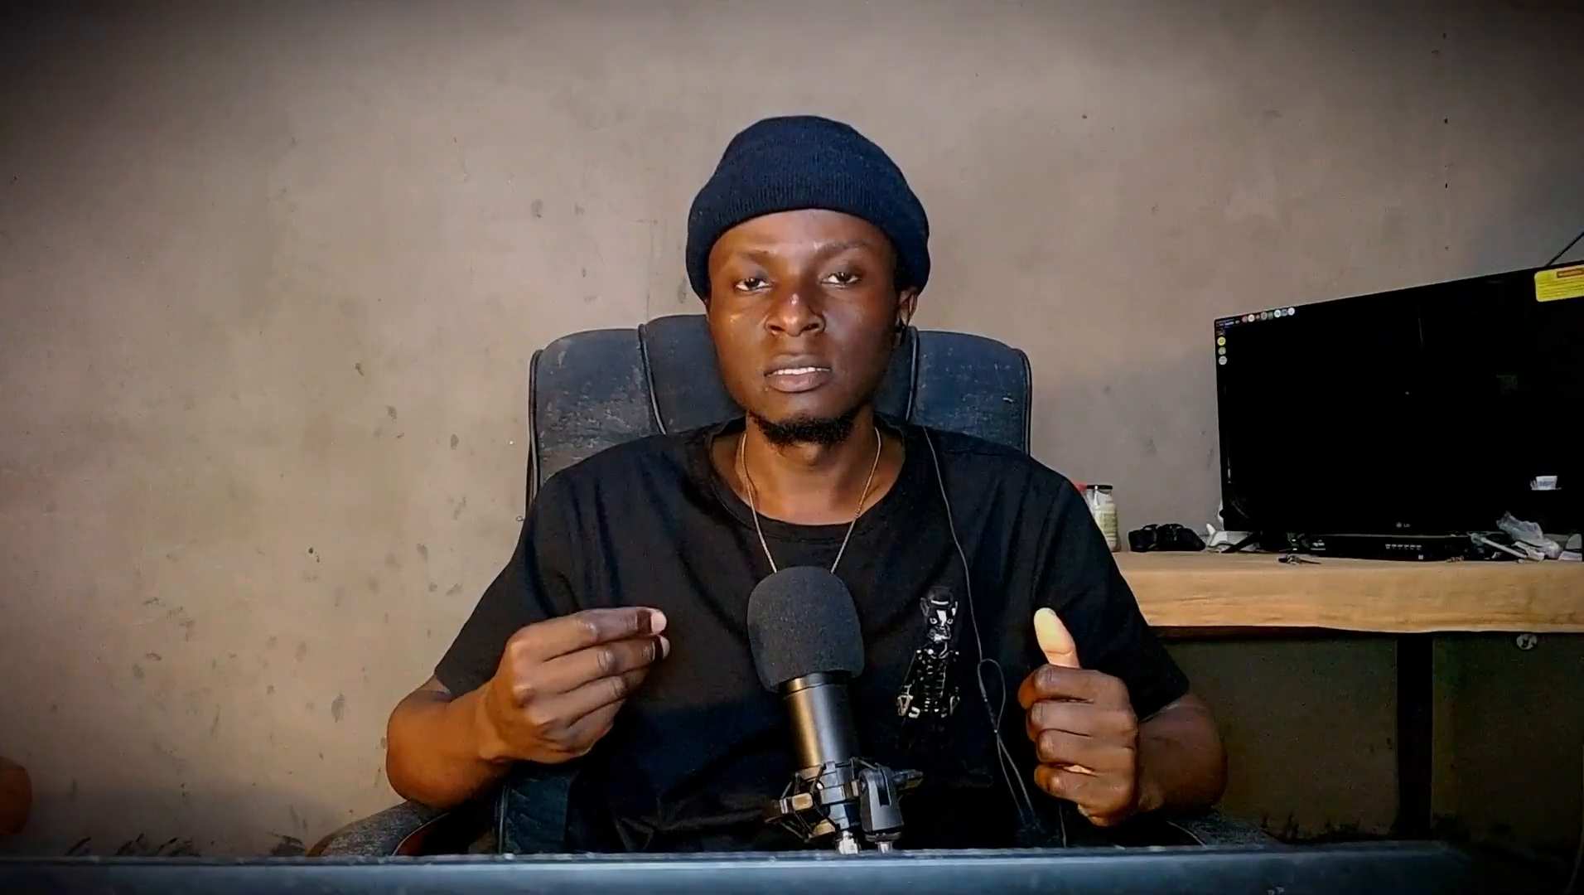